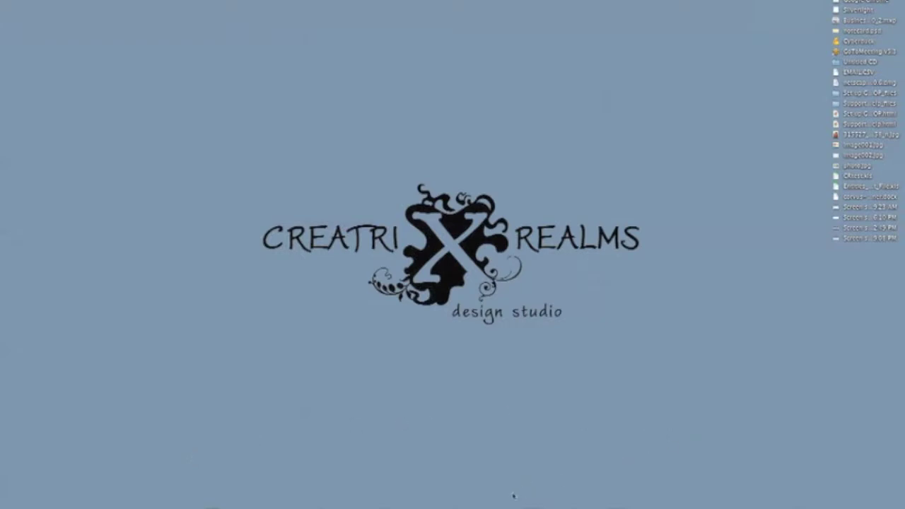
Step: Switch to Mail and examine the Fall Open House email, from the bouquet image through the event dates and discount offer
mouse_move(499, 501)
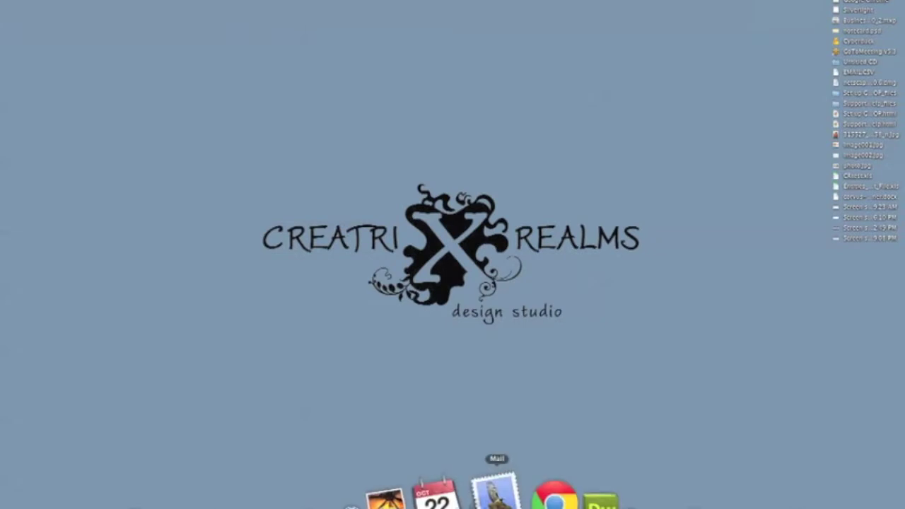
click(496, 495)
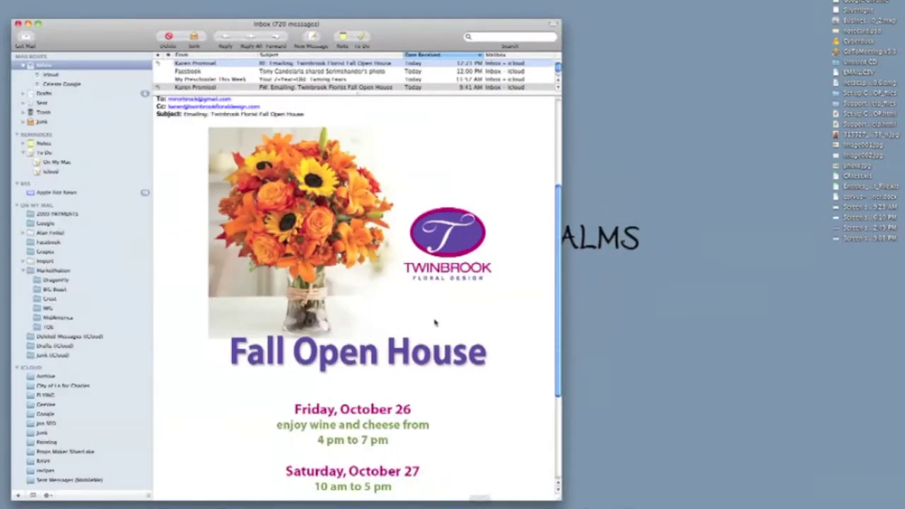
scroll(376, 248, down, 3)
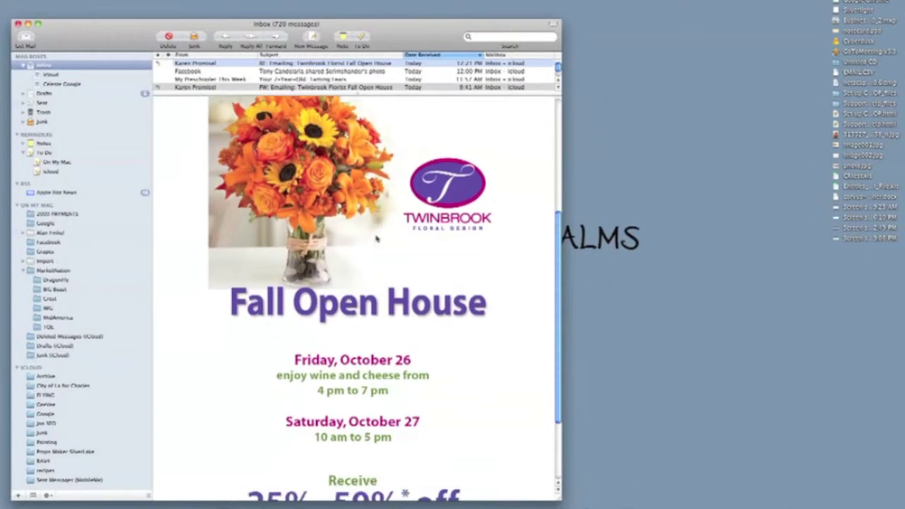
scroll(374, 248, up, 2)
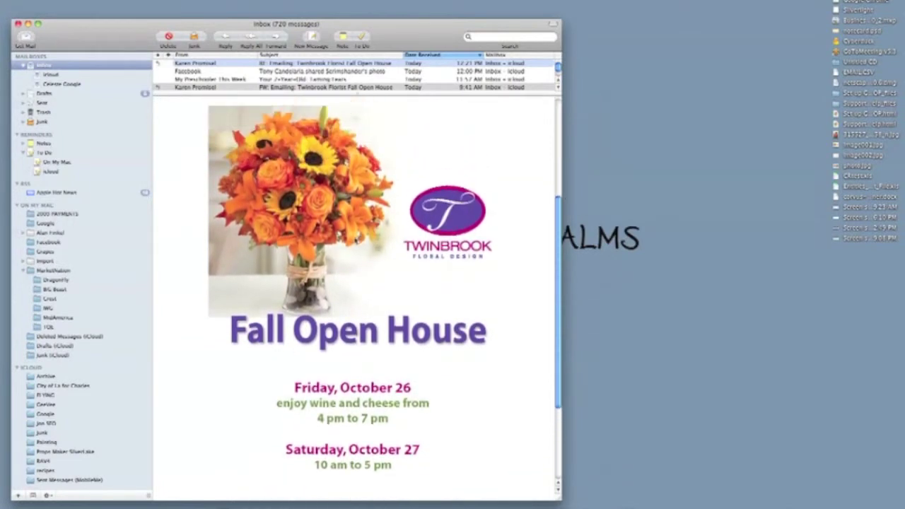
scroll(354, 242, down, 1)
drag(354, 242, 366, 328)
scroll(383, 374, down, 3)
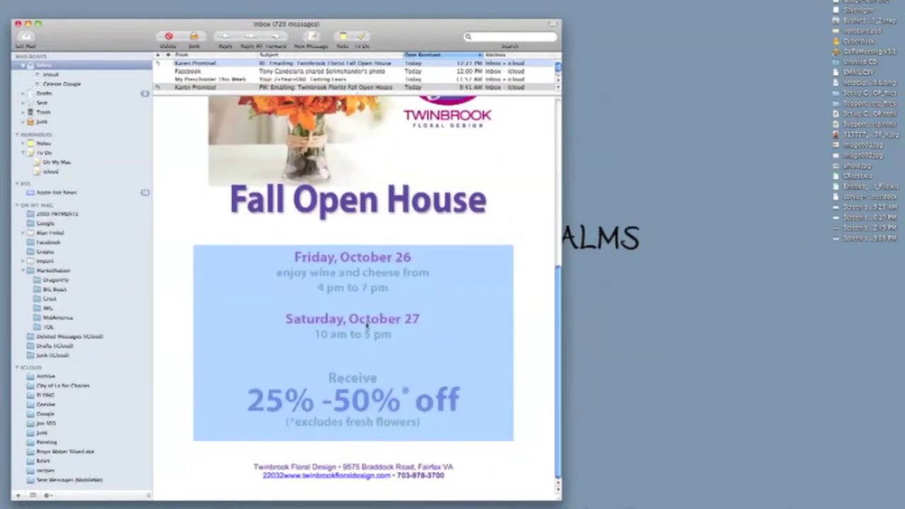
Step: Highlight the florist's contact lines and the event details block to check which parts are text and which are an image
click(259, 454)
drag(255, 464, 479, 474)
click(479, 456)
drag(238, 456, 468, 481)
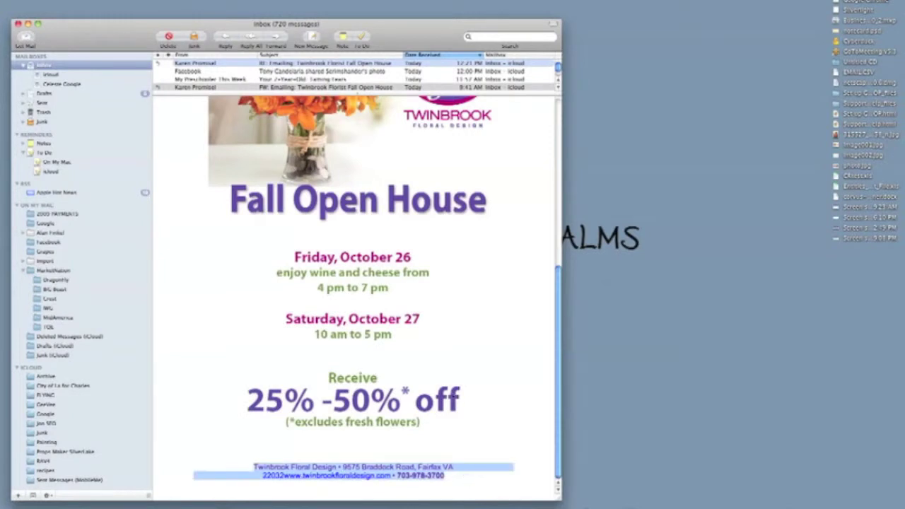
click(240, 285)
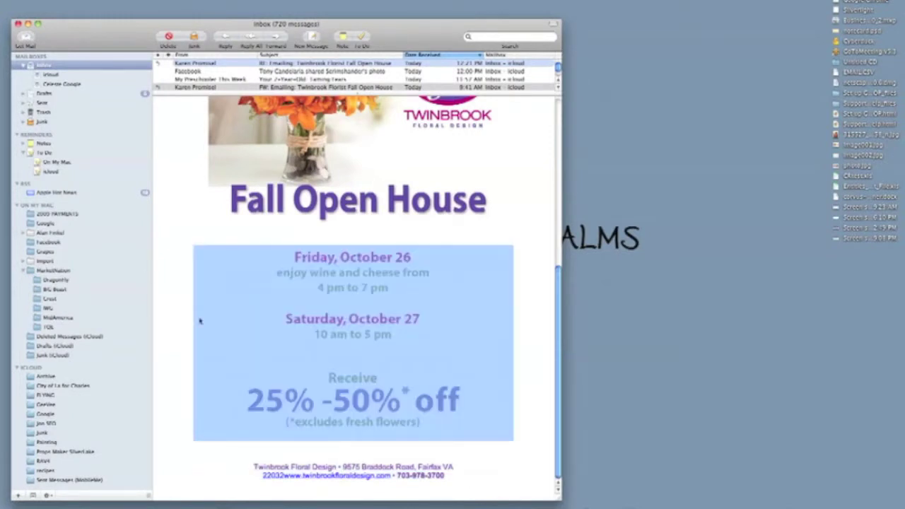
Step: Minimize Mail, switch to Chrome to view the Twinbrook Floral Design home page, and minimize that page's window
click(27, 24)
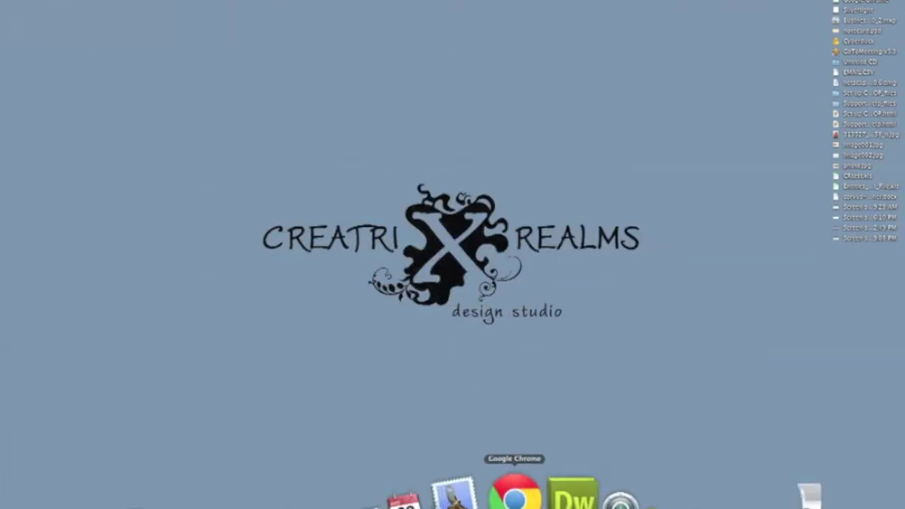
click(517, 494)
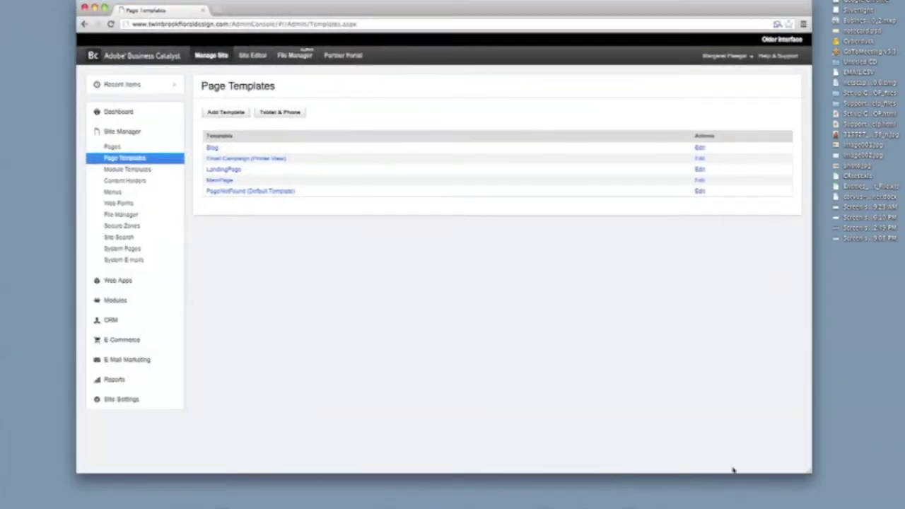
click(742, 499)
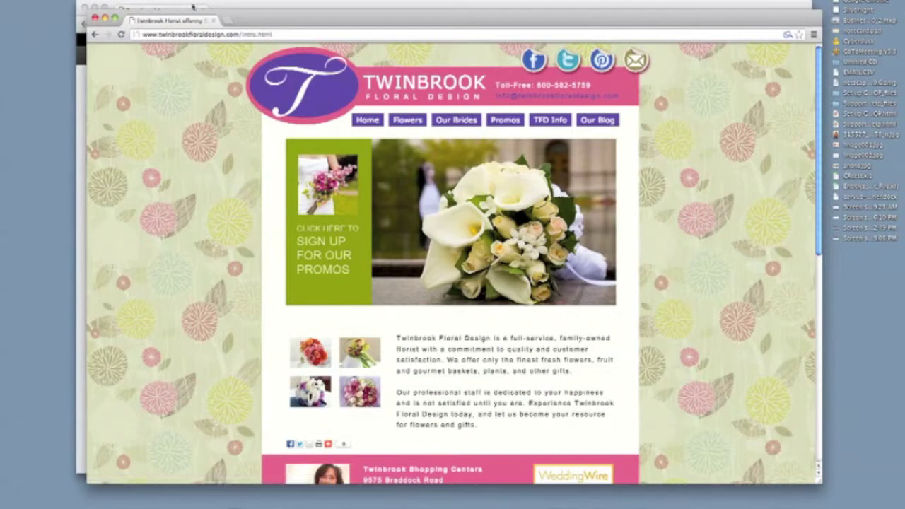
drag(228, 14, 237, 18)
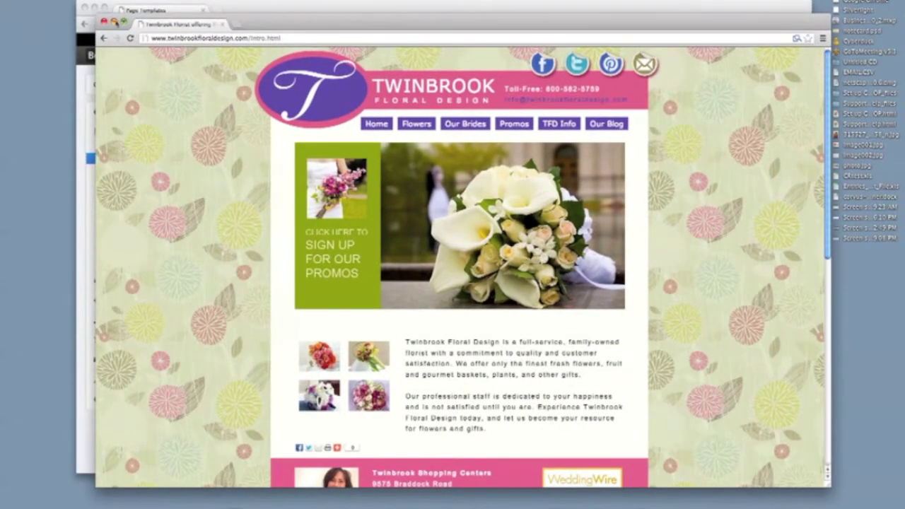
click(114, 22)
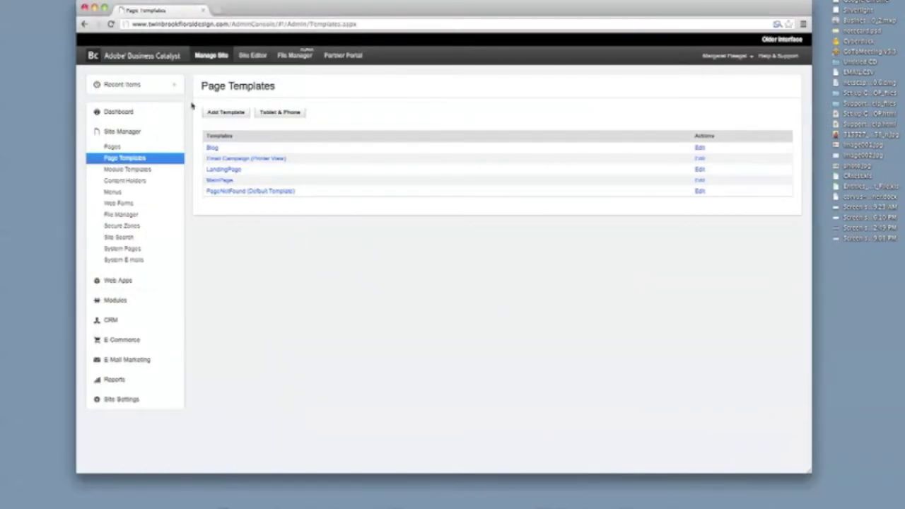
Step: Open the dashboard and go to the Page Templates list in the Site Manager
click(121, 115)
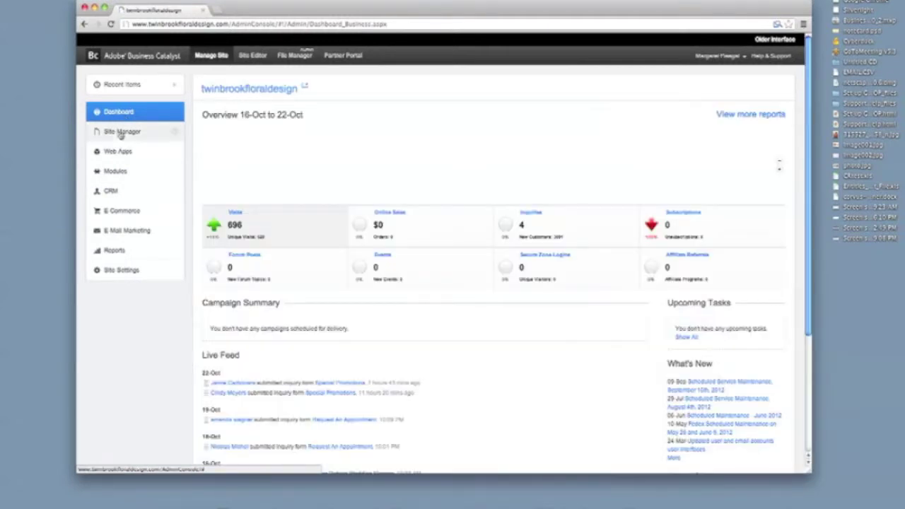
click(121, 132)
click(118, 159)
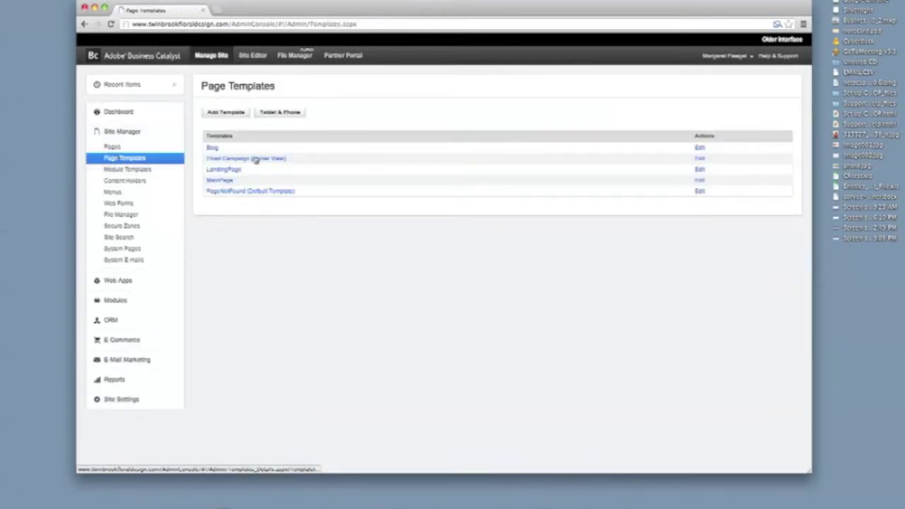
Step: Add a page template named Custom Email Campaign and save it as a draft
click(218, 115)
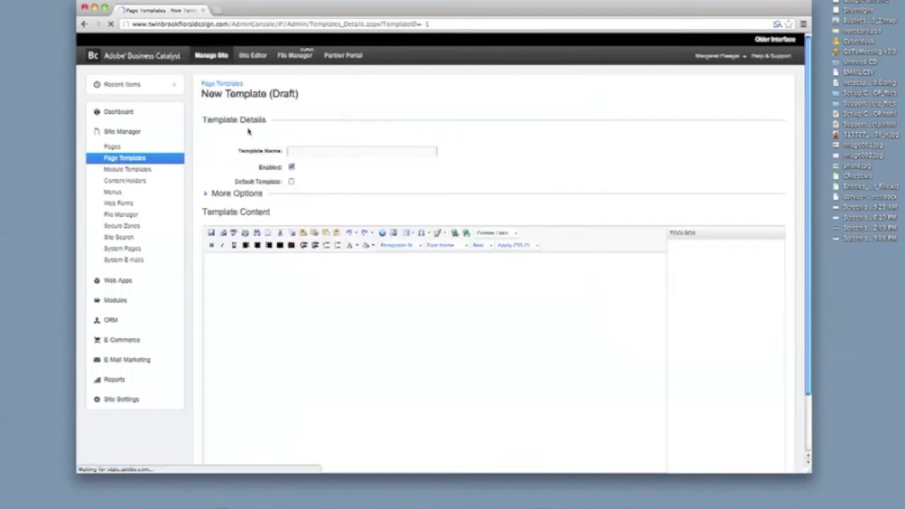
click(326, 151)
text(E)
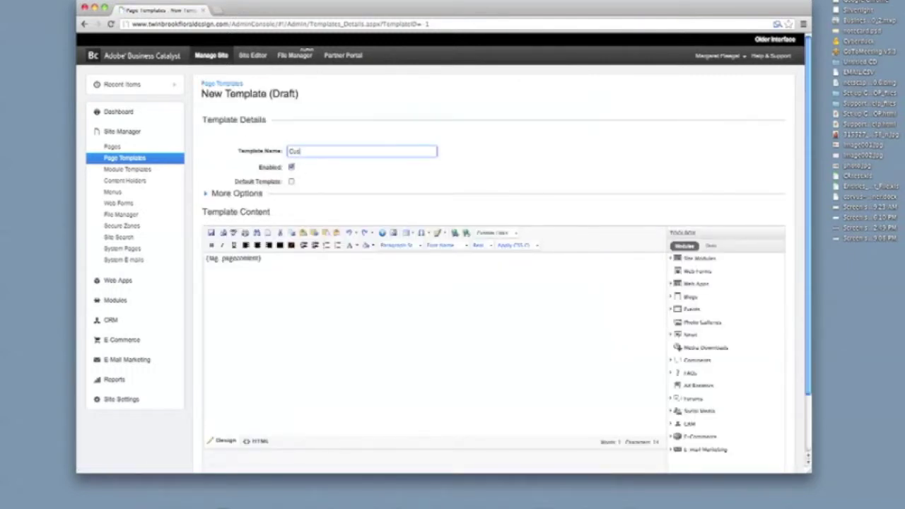
text(ustom Email Campaign)
scroll(326, 164, down, 3)
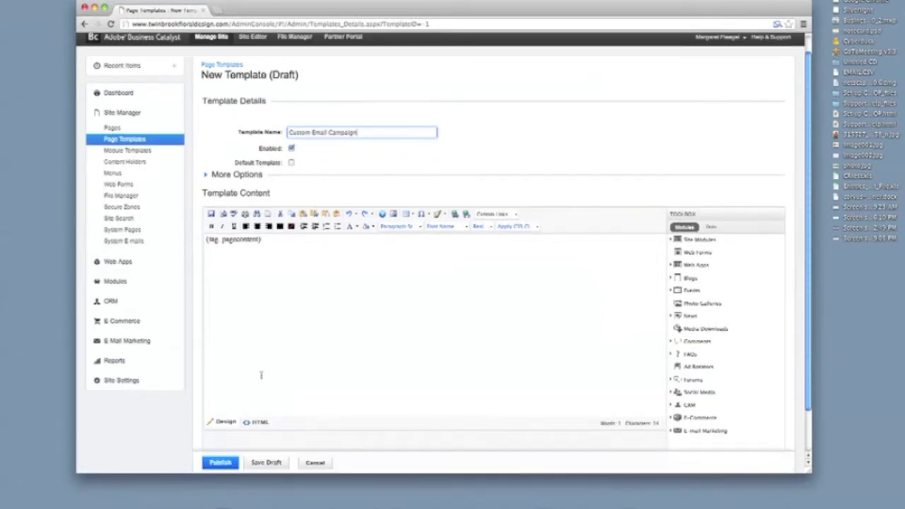
click(261, 446)
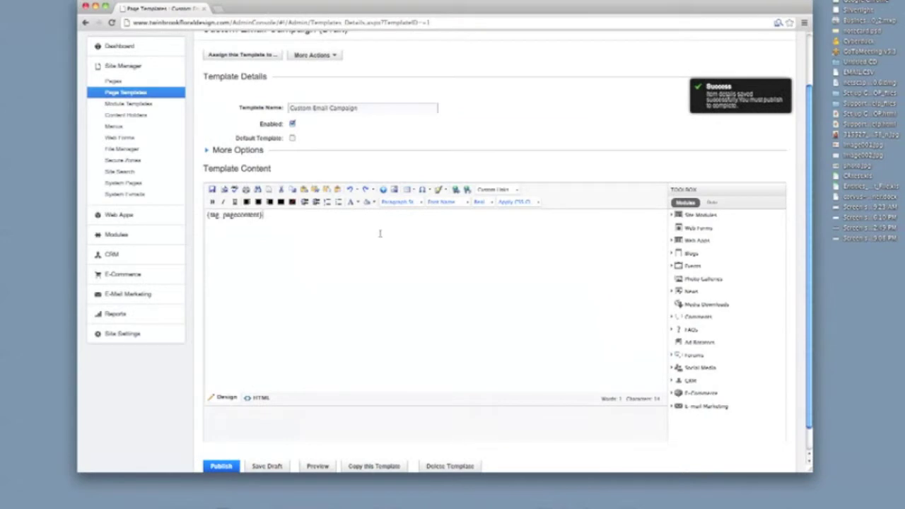
Step: Insert an empty line above the {tag_pagecontent} tag in the template content
click(379, 233)
key(super+a)
key(Return)
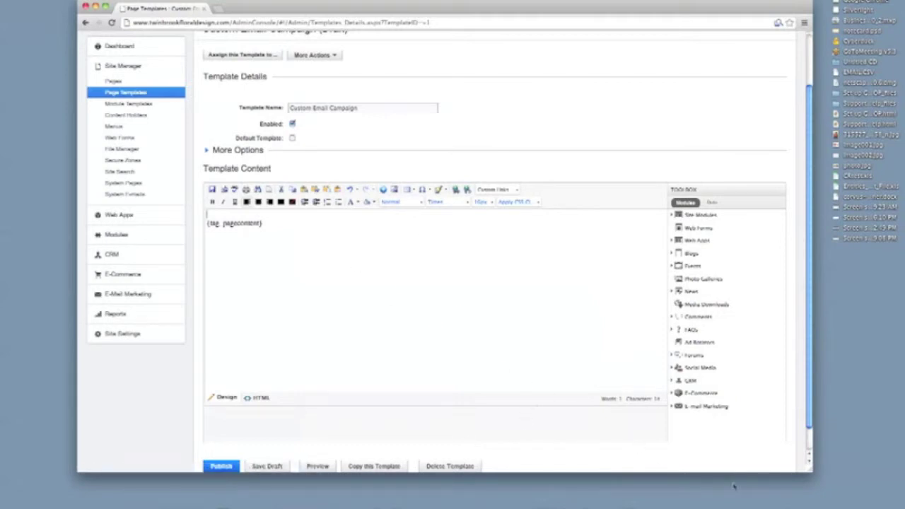
Step: Switch to Mail, examine the October Newsletter test emails in the Trash mailbox, and return to the inbox
mouse_move(639, 495)
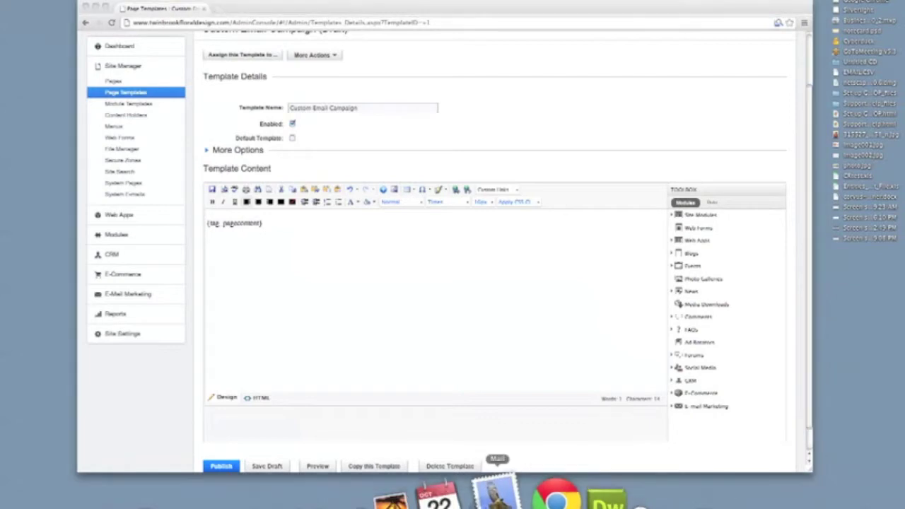
click(495, 495)
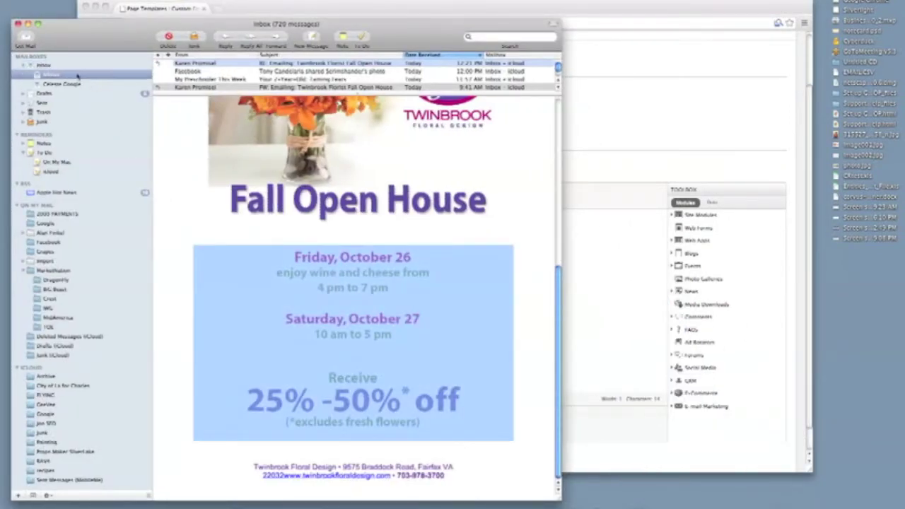
click(78, 75)
click(175, 63)
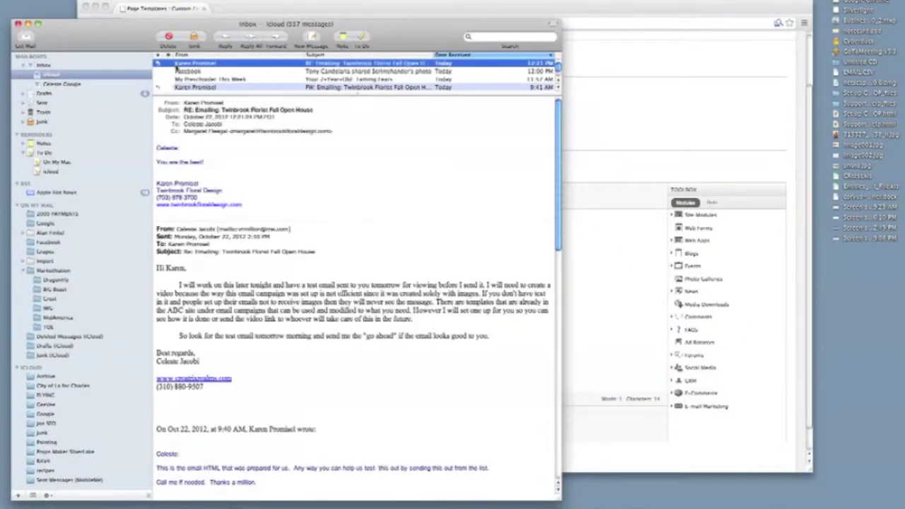
click(57, 111)
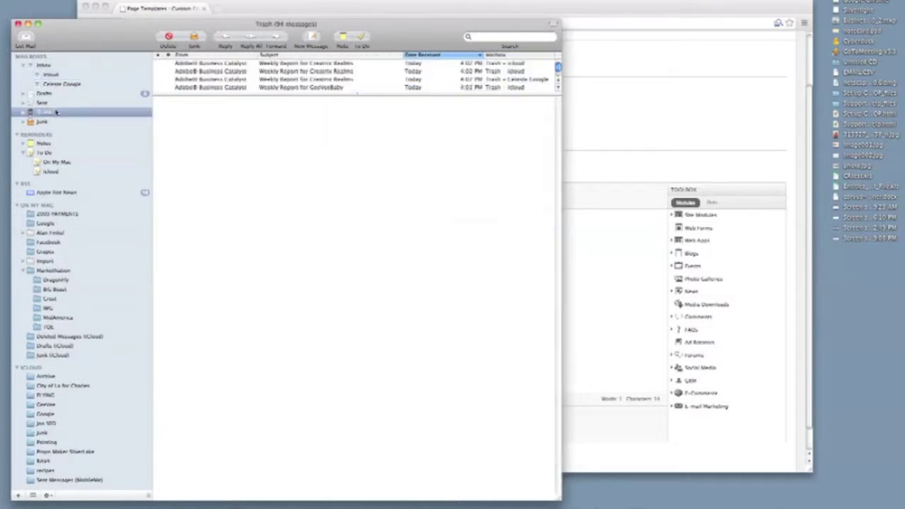
scroll(185, 73, down, 3)
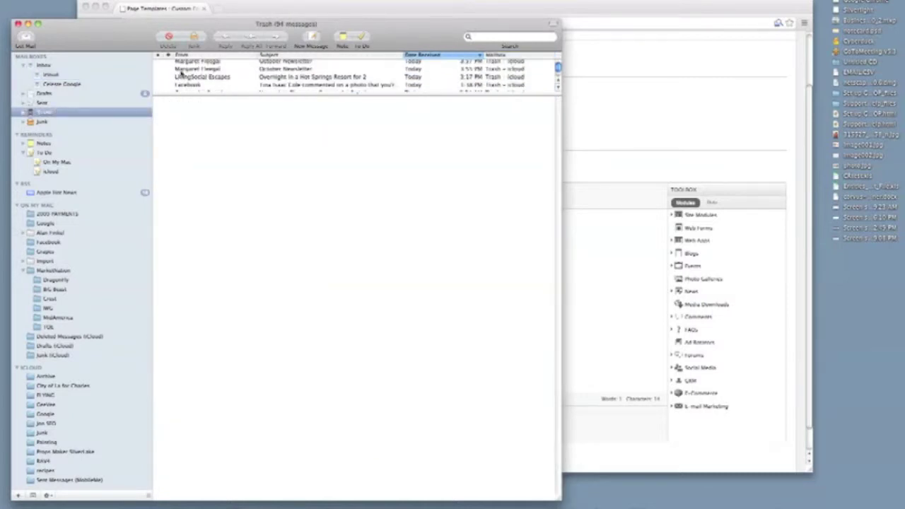
click(182, 68)
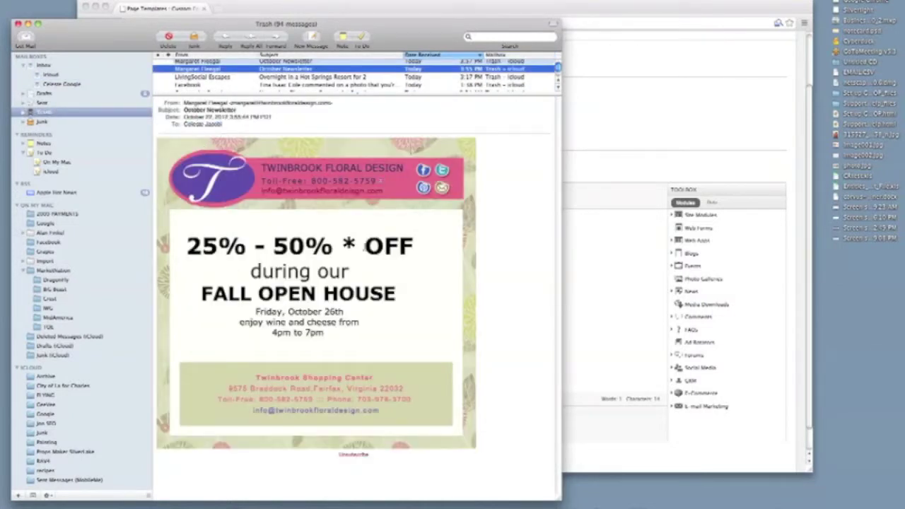
click(185, 63)
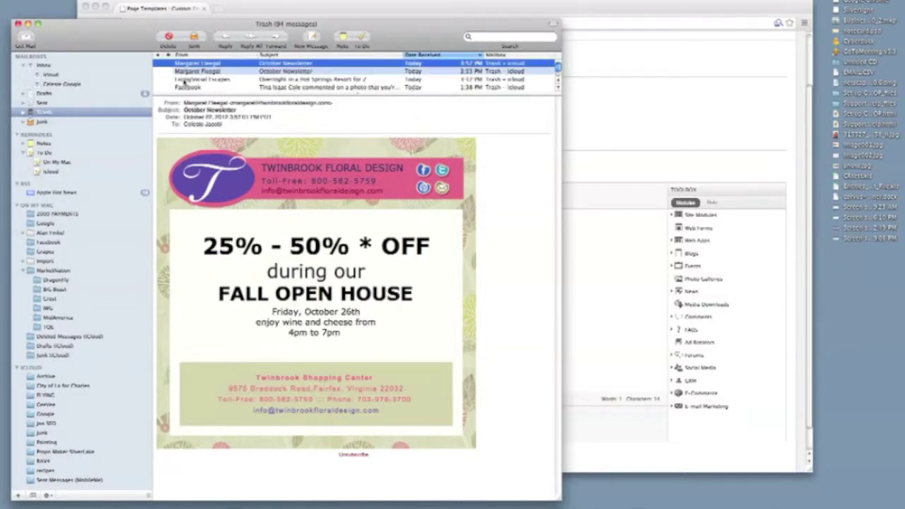
click(99, 66)
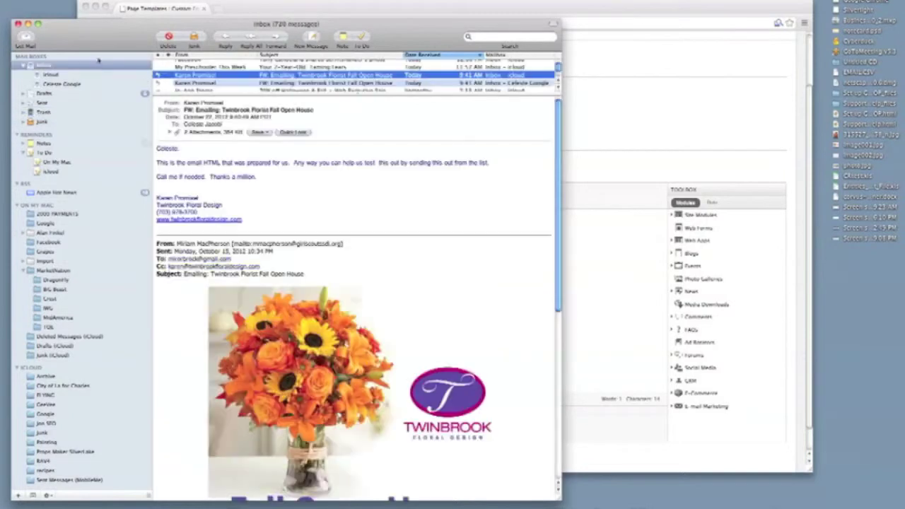
Step: Switch back to Chrome and insert a one-cell table on the empty line above the {tag_pagecontent} tag
key(super+Tab)
click(241, 215)
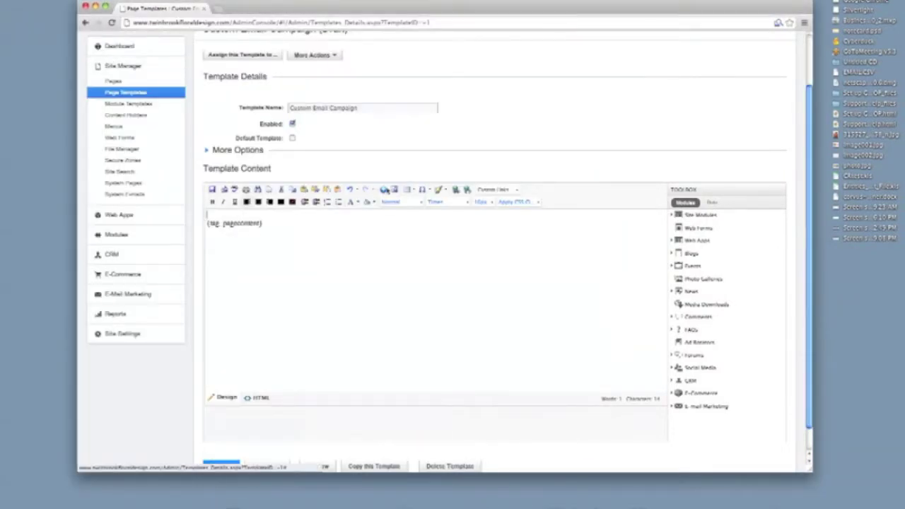
click(408, 189)
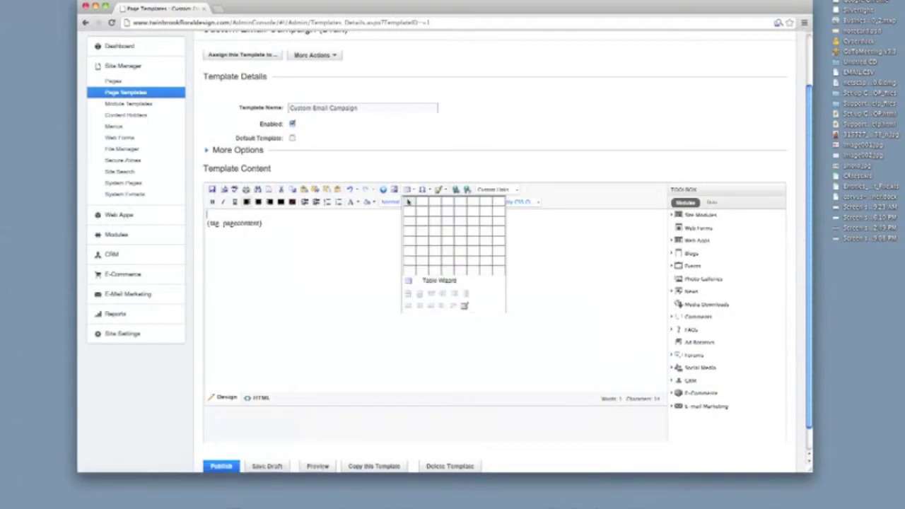
click(409, 204)
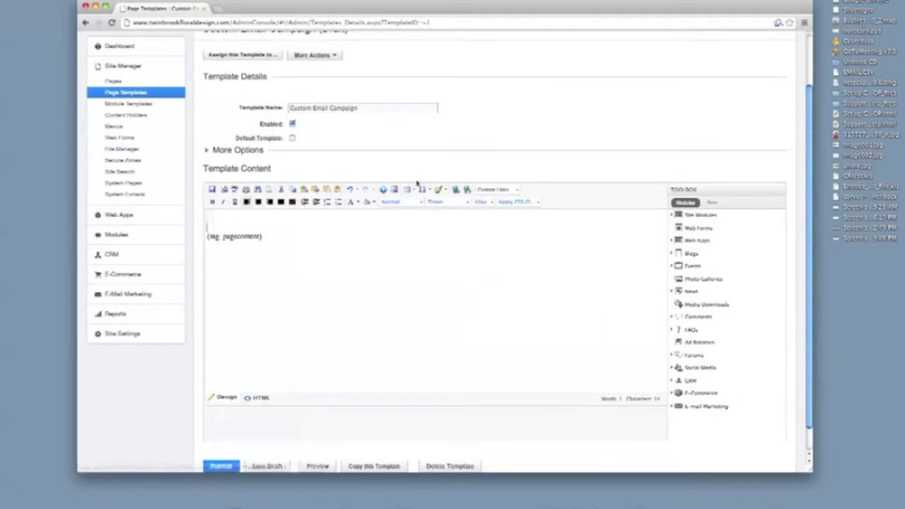
click(409, 189)
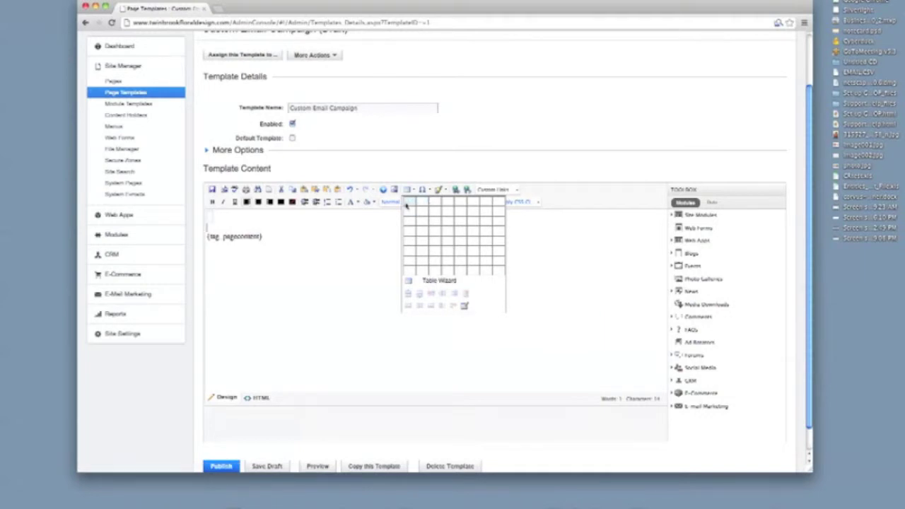
click(405, 168)
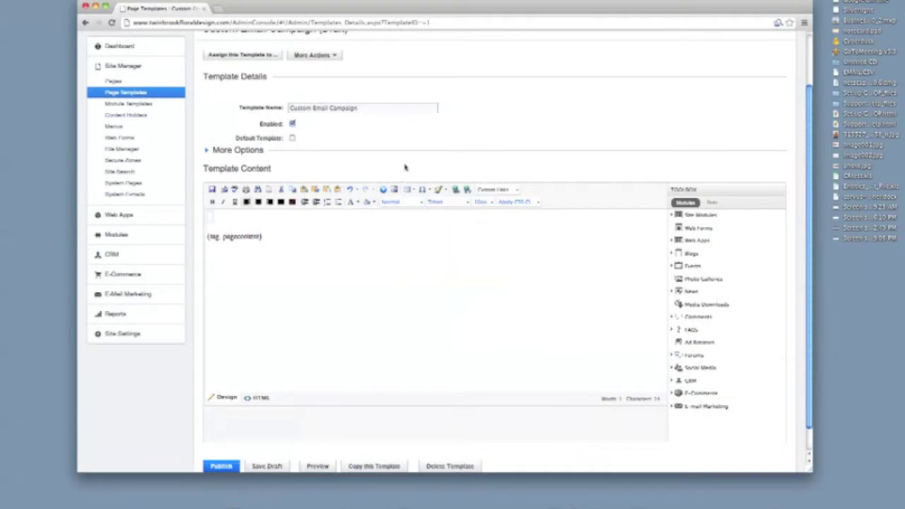
Step: Set the width of the table cell above the {tag_pagecontent} tag to 625px
click(210, 217)
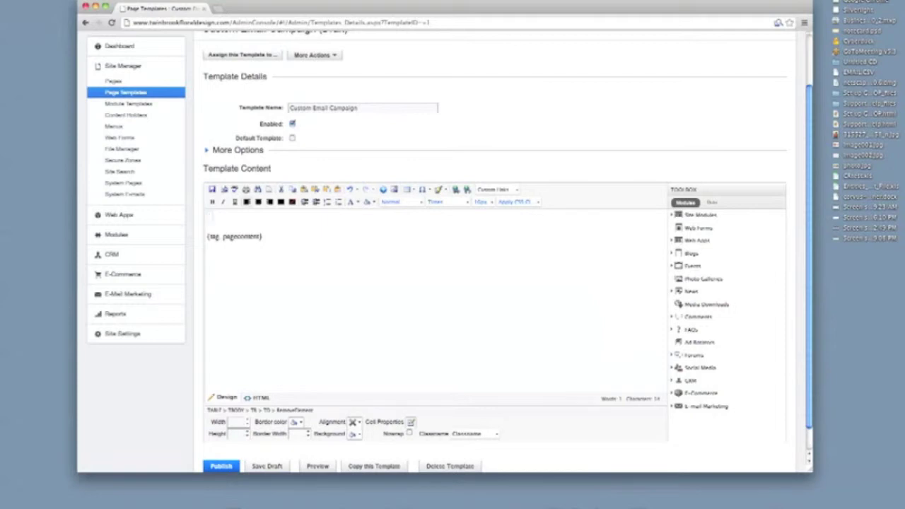
scroll(319, 419, up, 1)
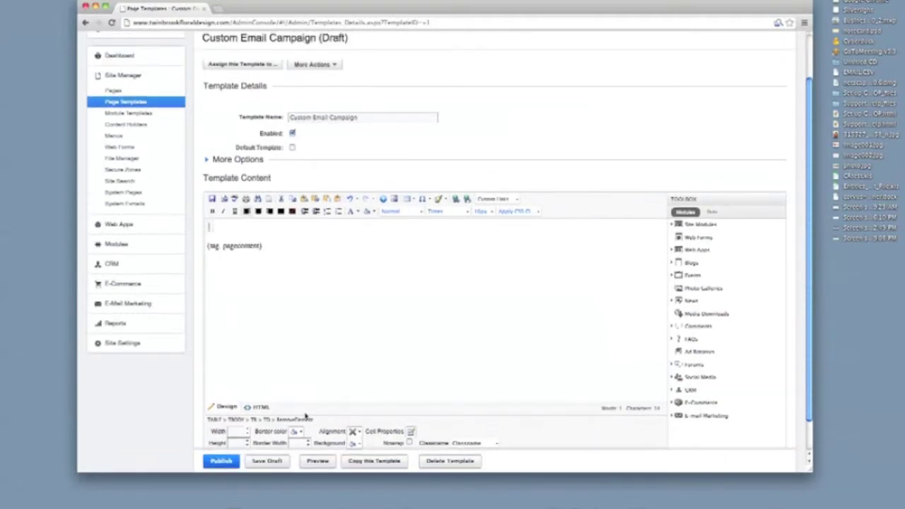
scroll(320, 420, down, 1)
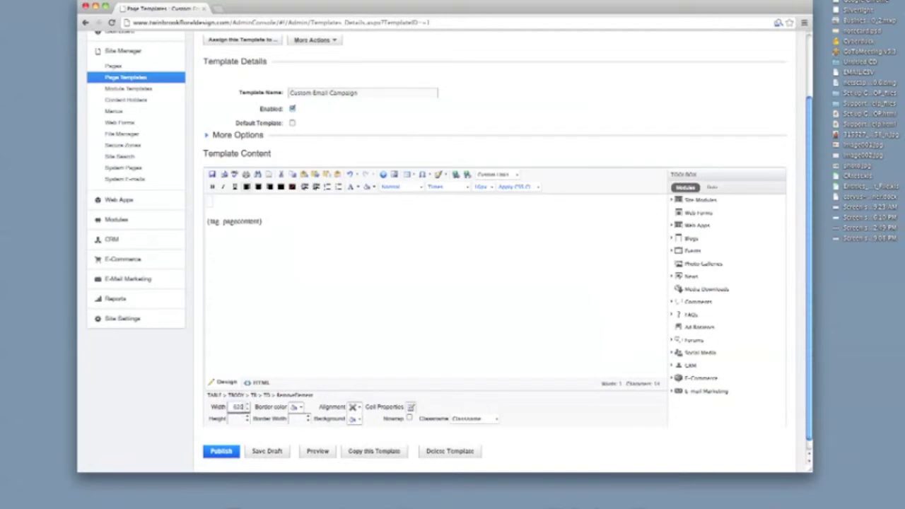
text(px)
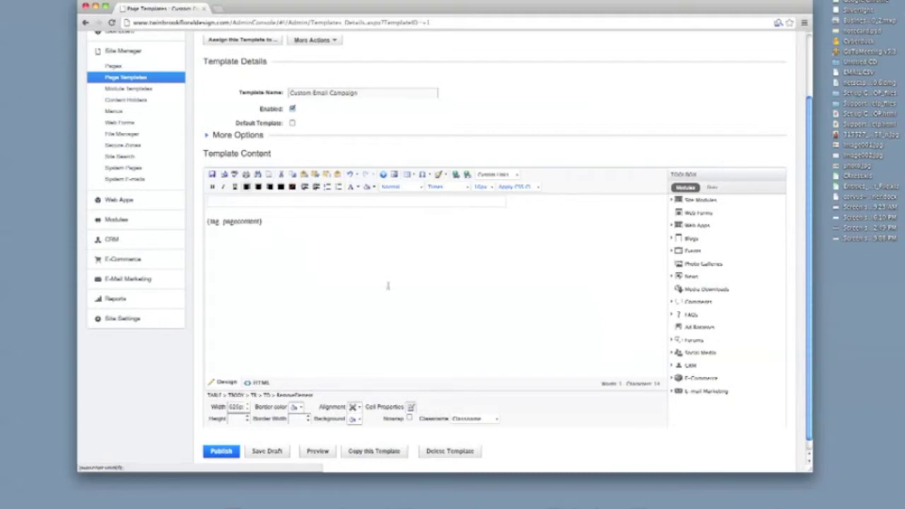
Step: Set the table's background image to bgimage.jpg from the Images/EmailCampaigns/BG folder
click(250, 203)
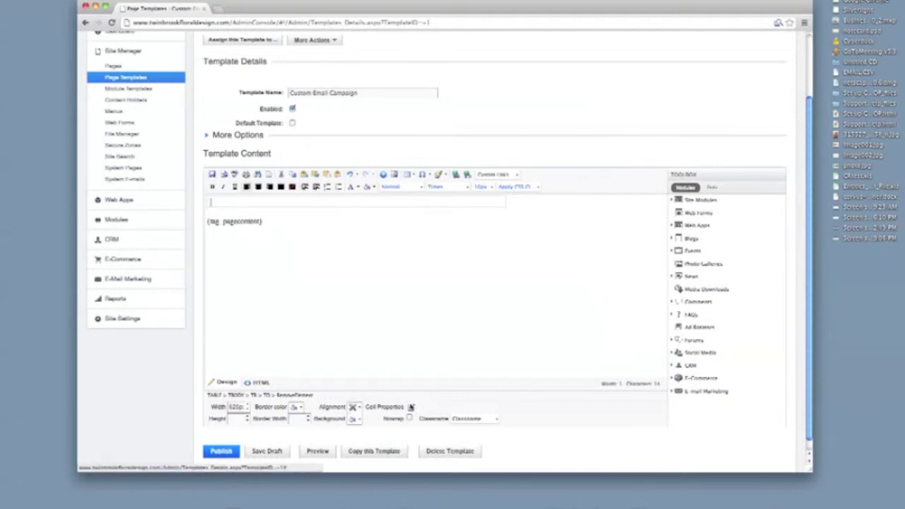
click(410, 409)
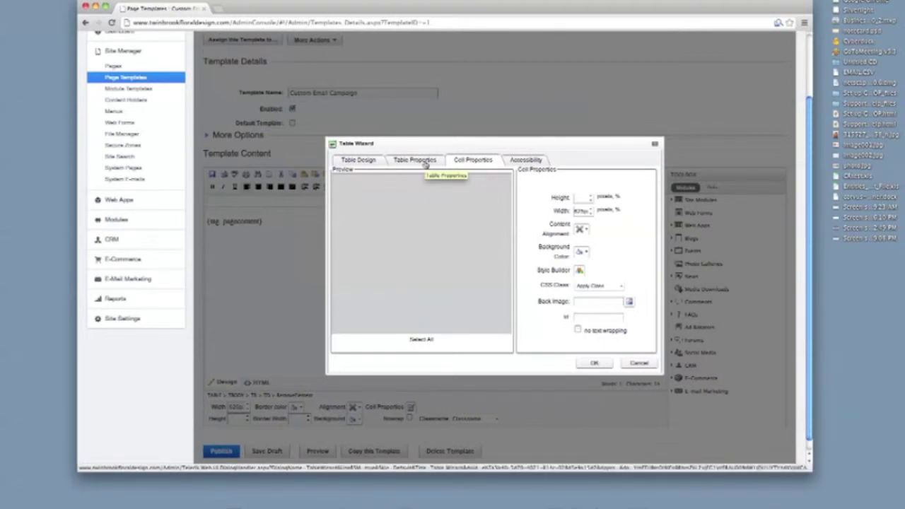
click(426, 163)
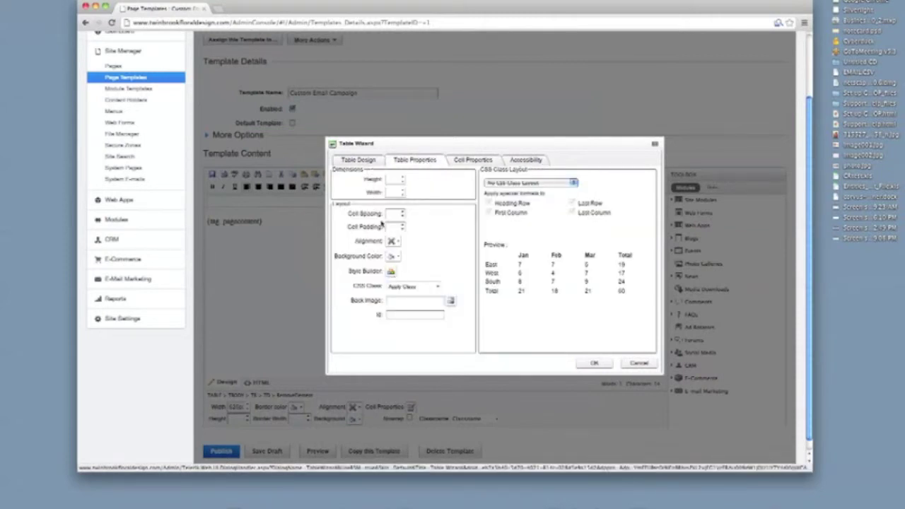
click(451, 303)
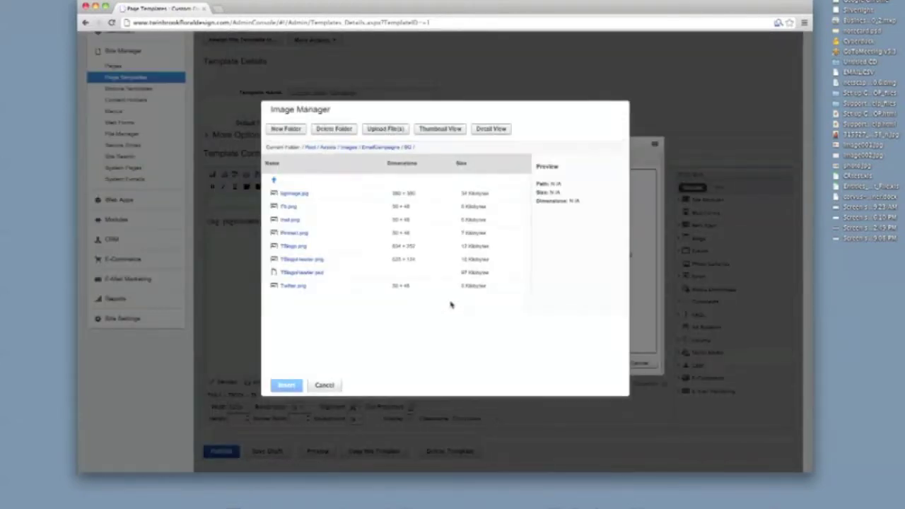
click(402, 147)
click(349, 147)
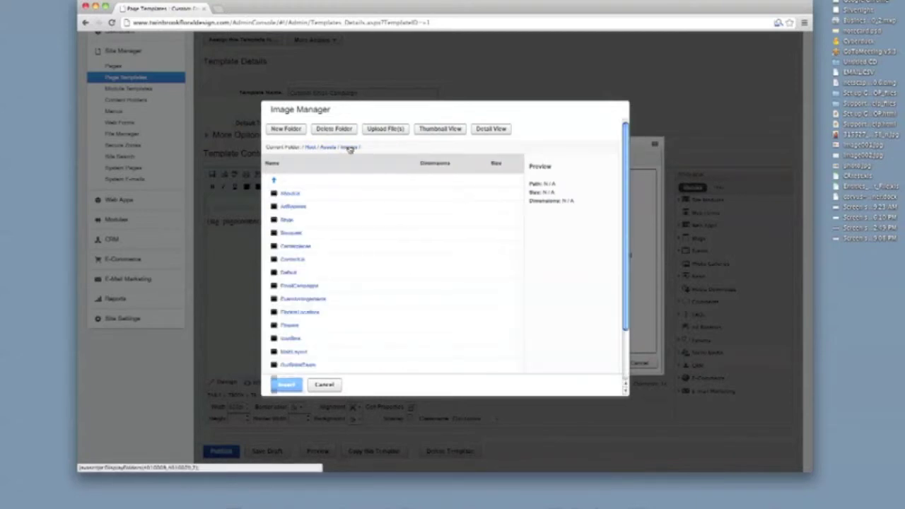
click(288, 286)
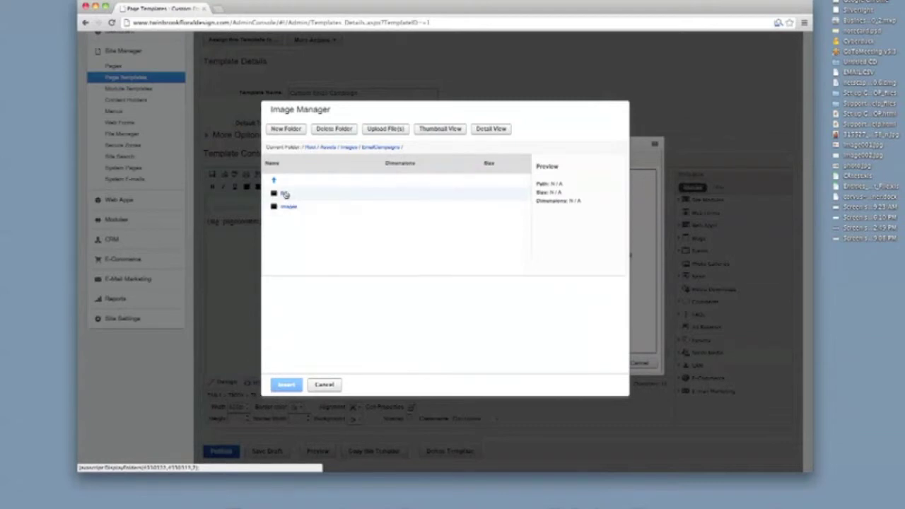
click(283, 194)
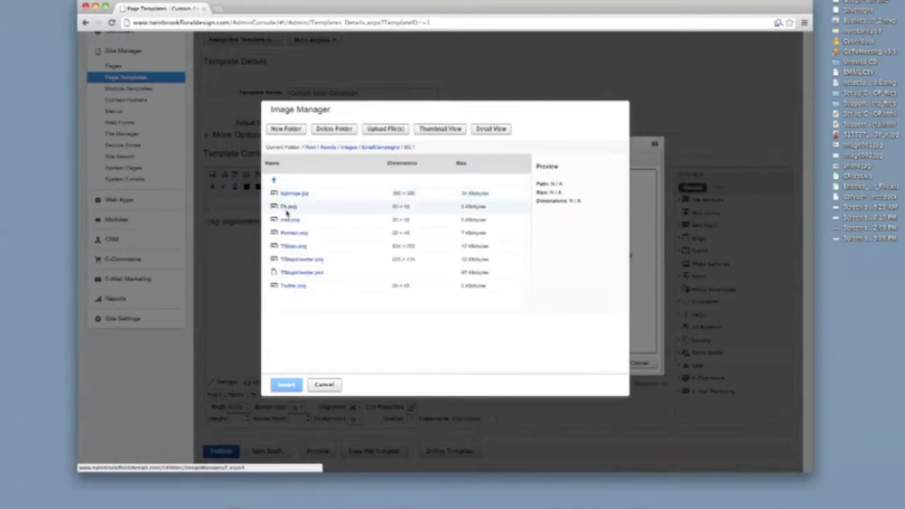
click(289, 197)
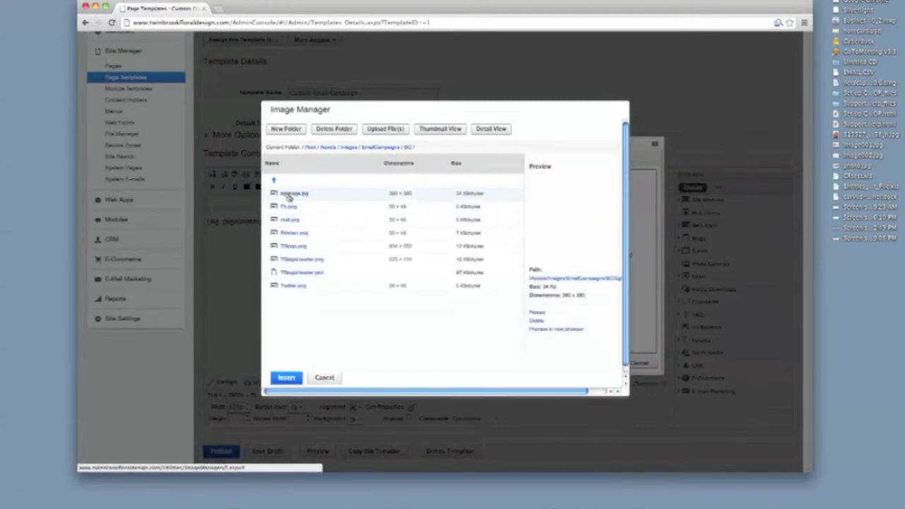
mouse_move(555, 244)
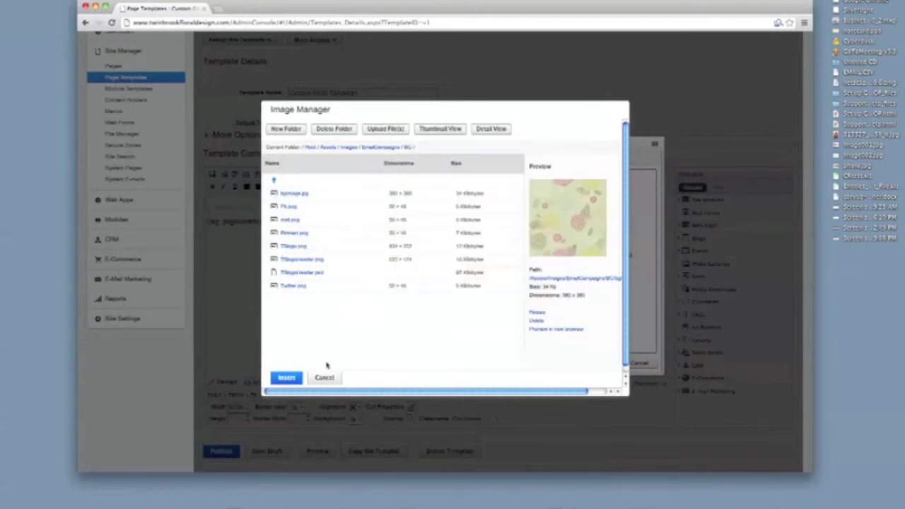
click(284, 377)
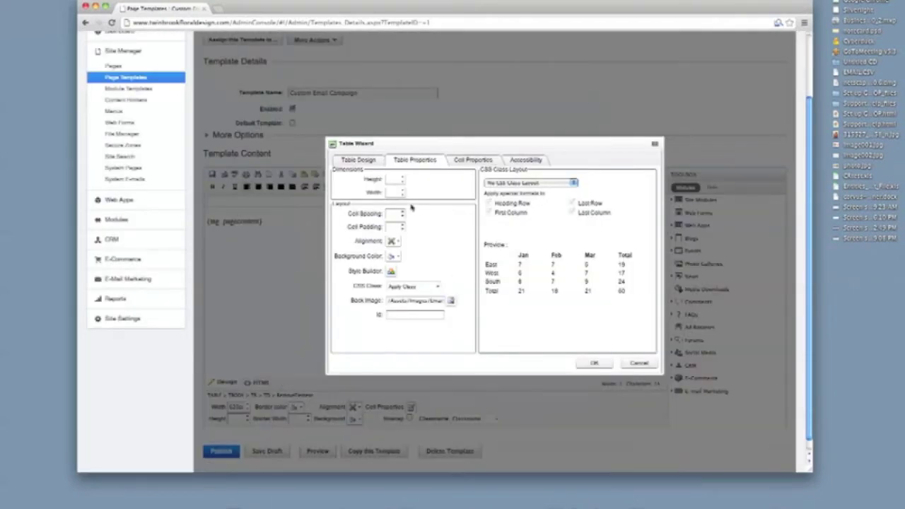
Step: Set the table's height to 625, apply the table properties, and save the template as a draft
click(394, 180)
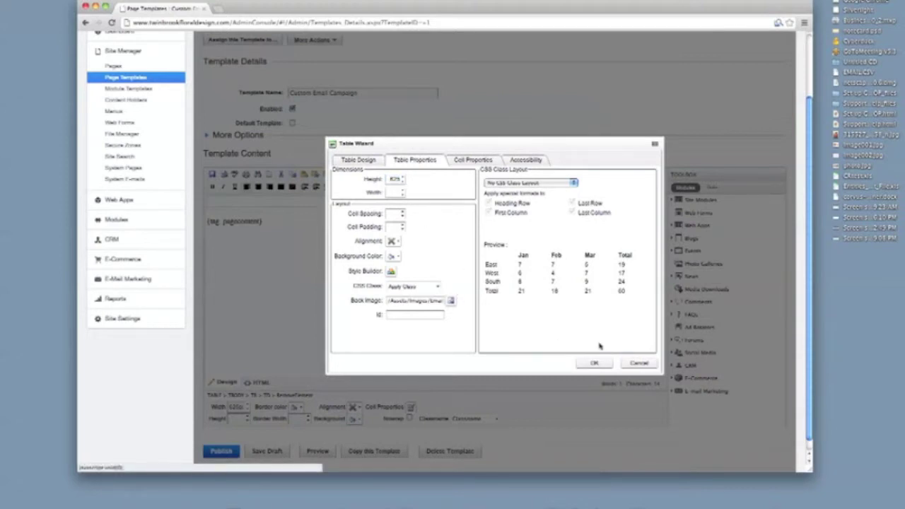
click(592, 363)
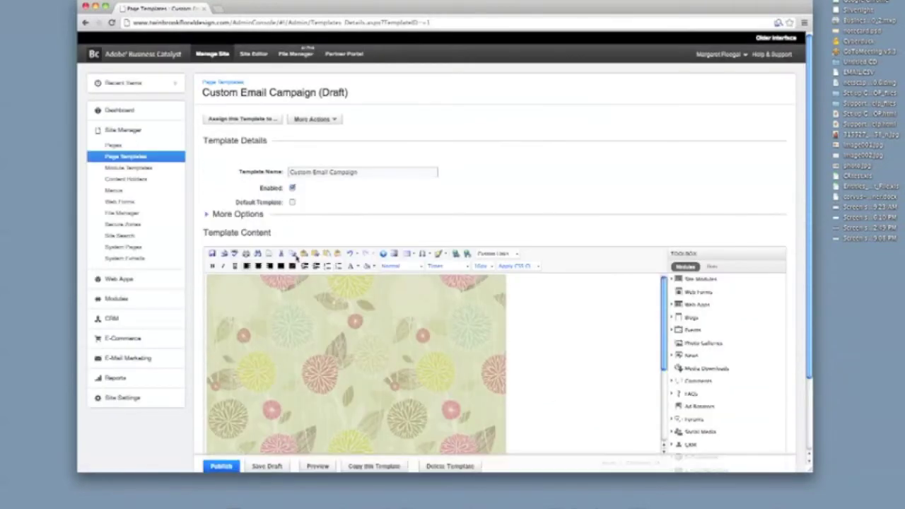
scroll(410, 342, down, 3)
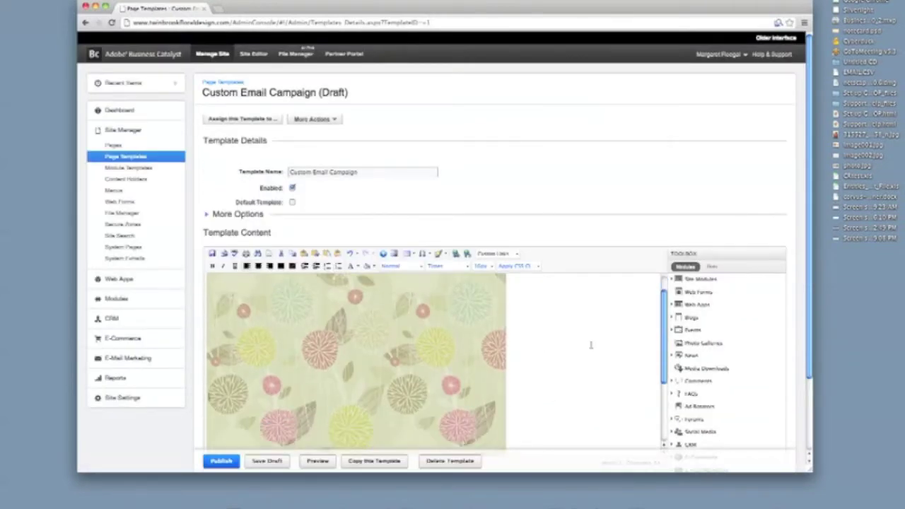
click(253, 464)
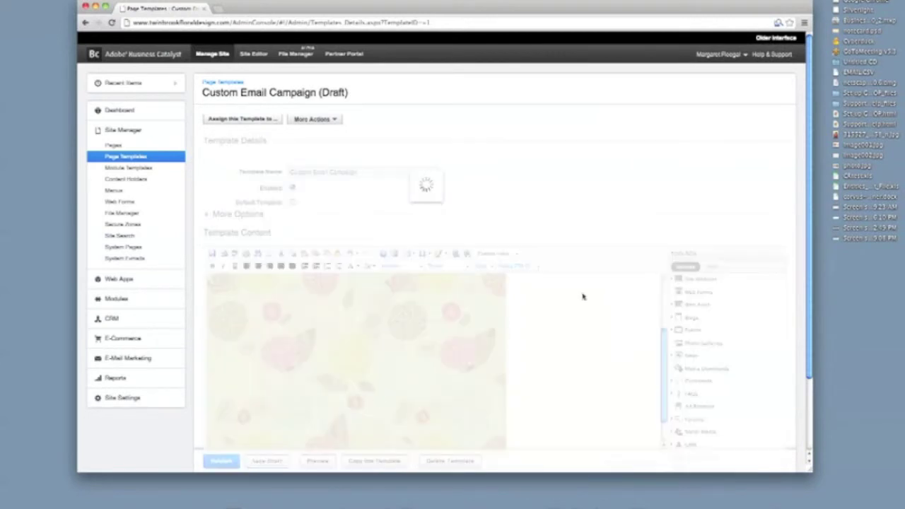
scroll(721, 210, down, 2)
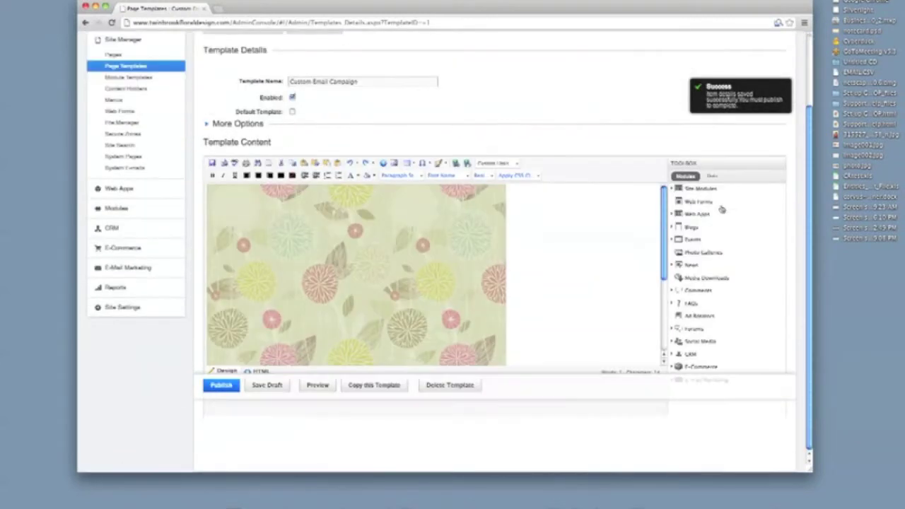
Step: Switch to Mail, examine the October Newsletter layout in the Trash mailbox, and return to the template in Chrome
click(424, 237)
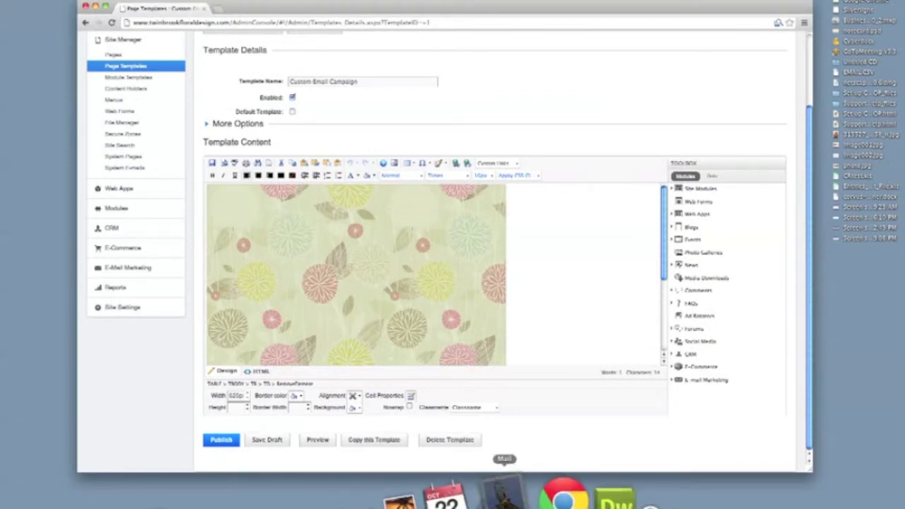
click(504, 499)
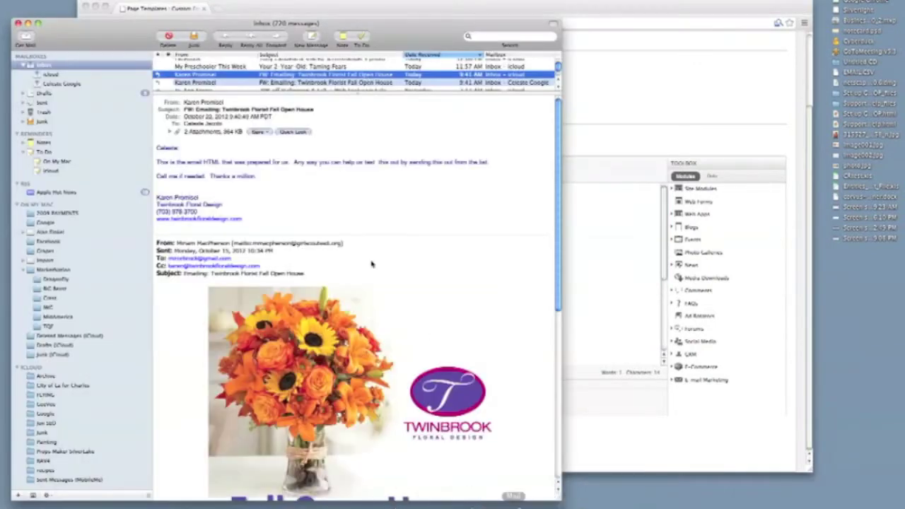
click(79, 113)
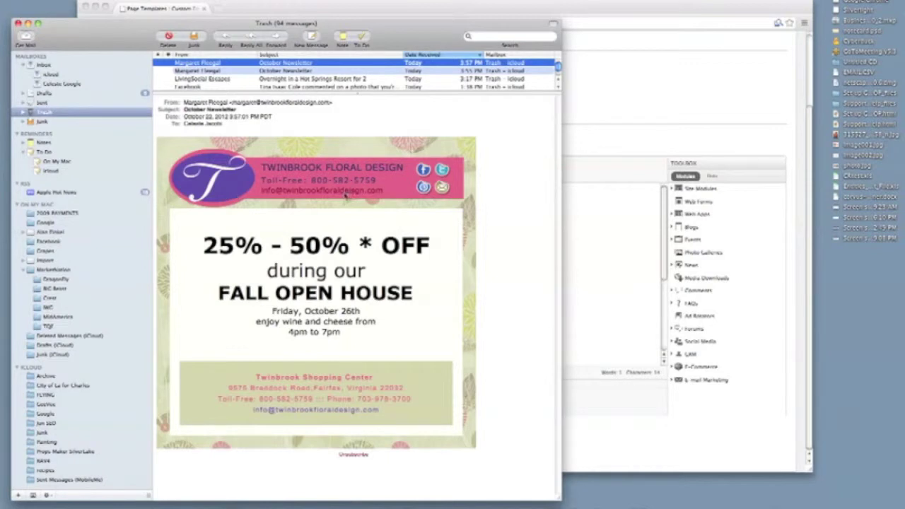
click(597, 205)
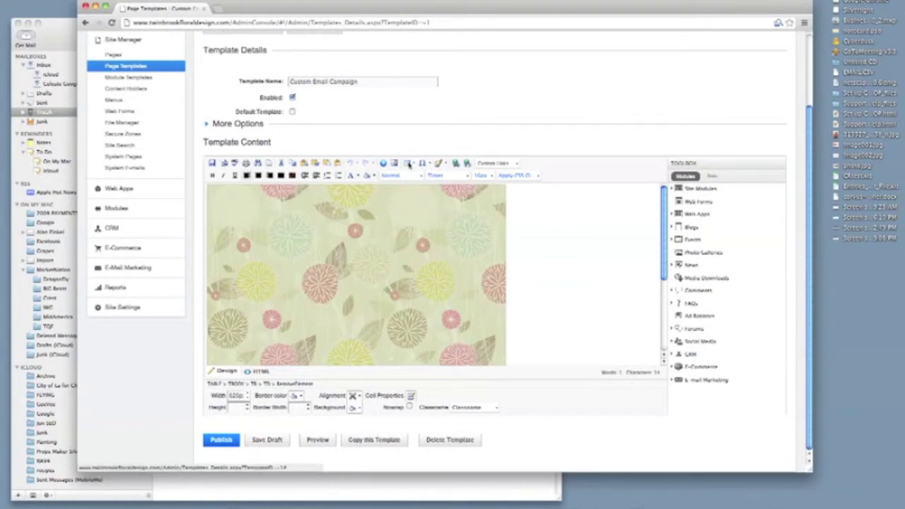
Step: Reopen the Custom Email Campaign template from the page templates list for editing
click(409, 164)
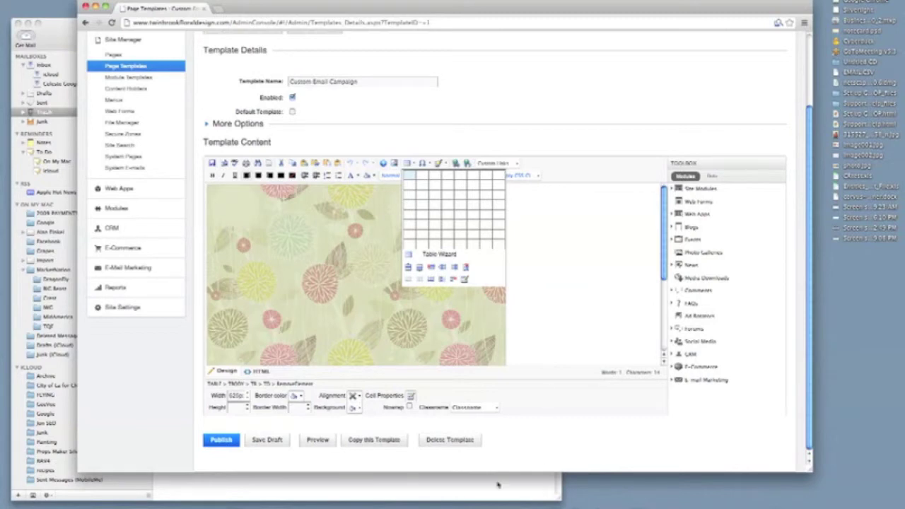
mouse_move(434, 479)
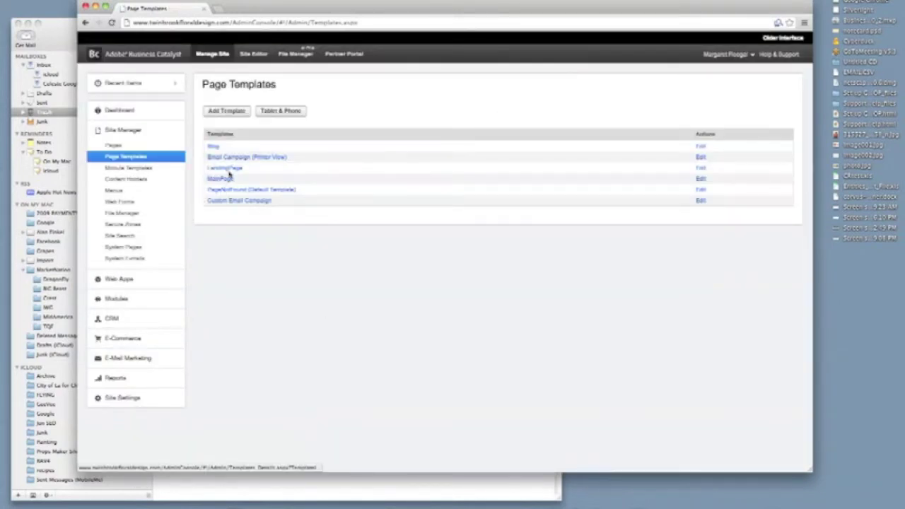
click(225, 201)
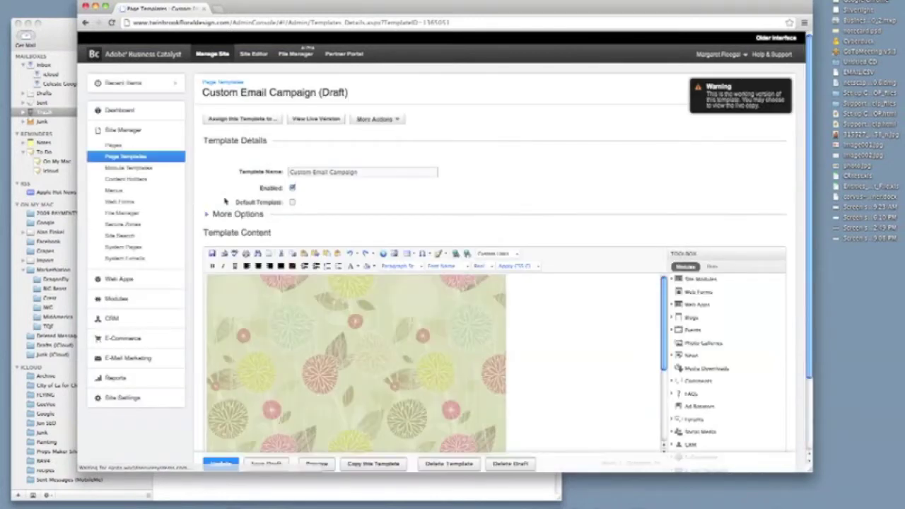
scroll(297, 238, down, 2)
scroll(297, 238, up, 2)
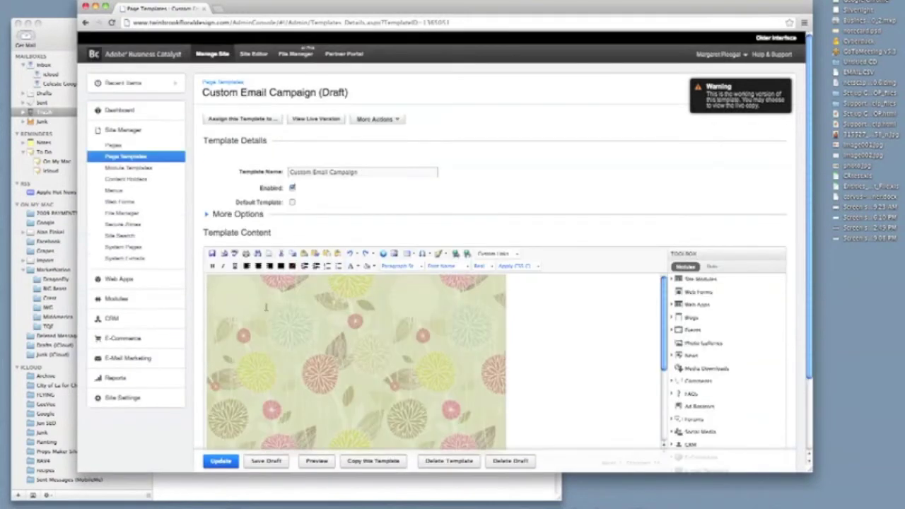
Step: Insert a one-cell table inside the floral background table's cell and place the cursor in the nested cell
click(265, 311)
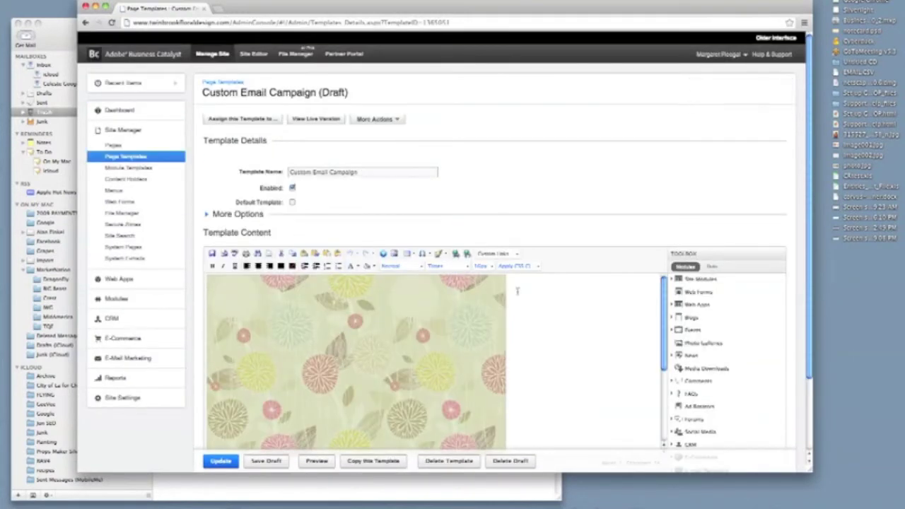
scroll(608, 240, down, 1)
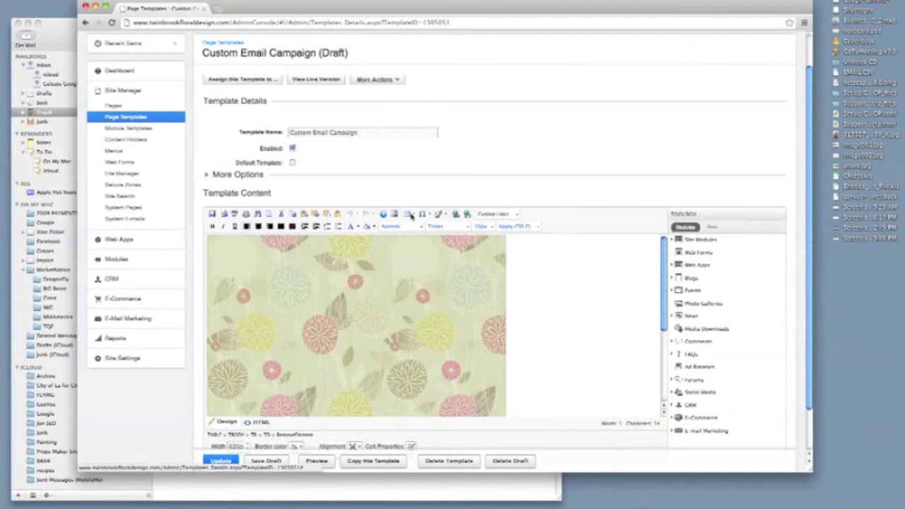
scroll(426, 292, down, 5)
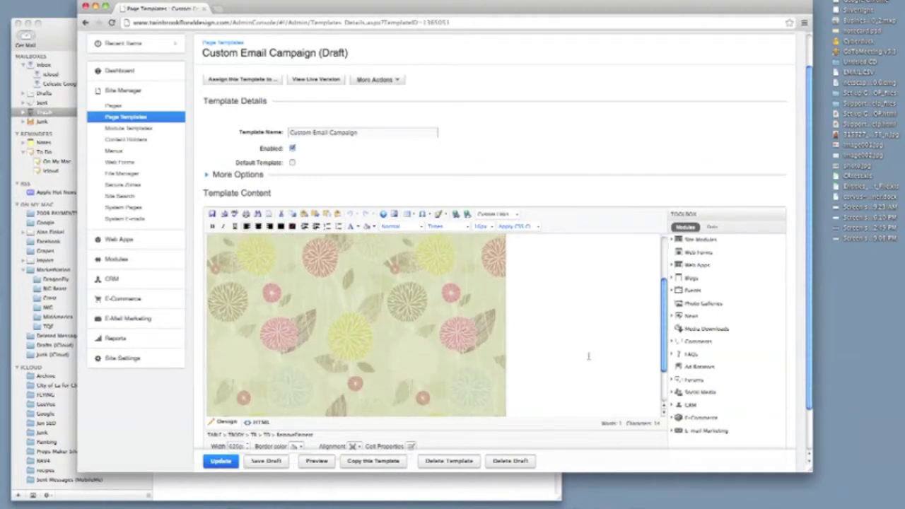
scroll(587, 356, up, 5)
scroll(521, 317, down, 3)
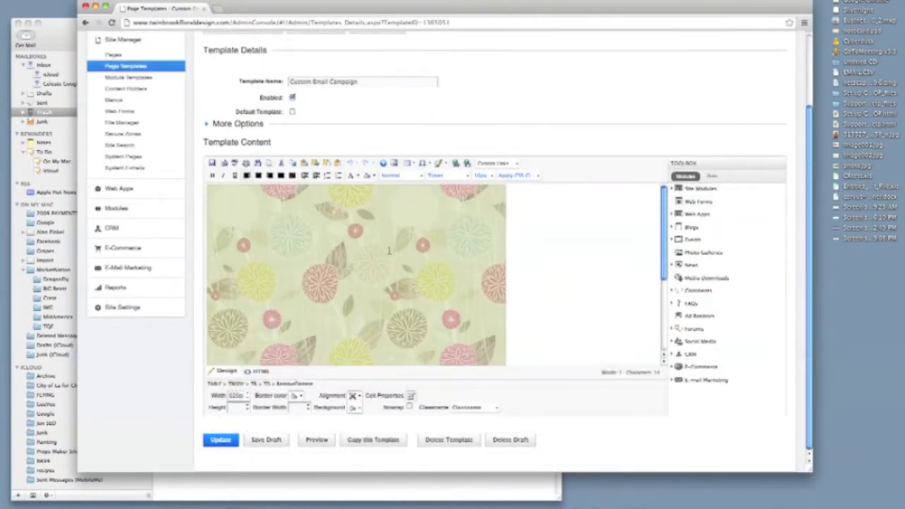
click(408, 164)
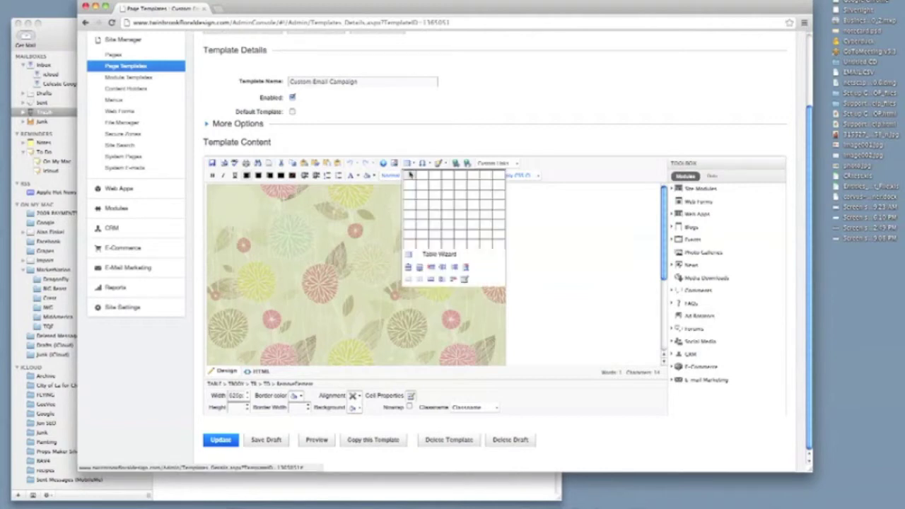
click(213, 338)
click(213, 337)
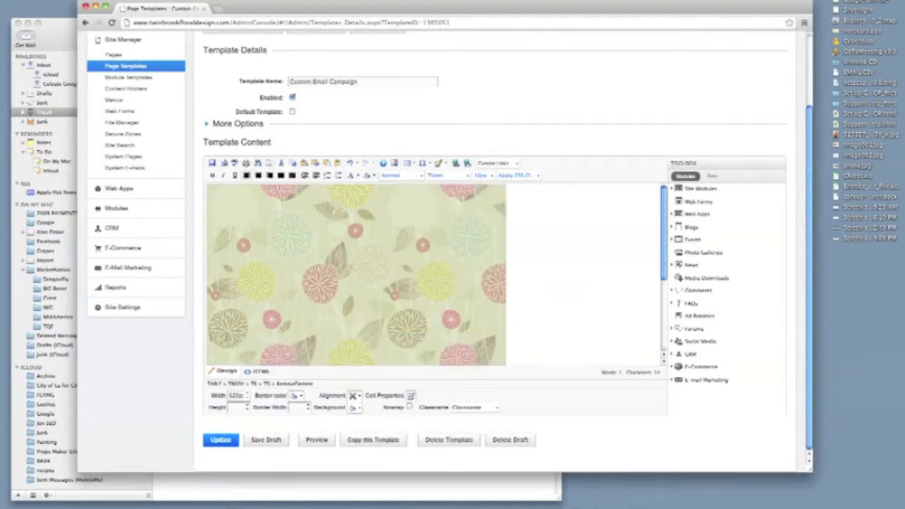
click(221, 338)
click(216, 335)
click(216, 336)
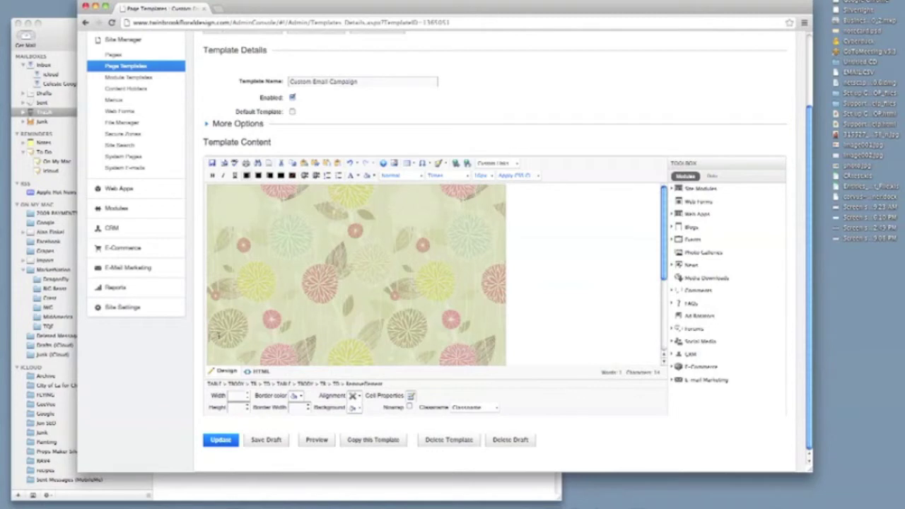
scroll(211, 331, down, 2)
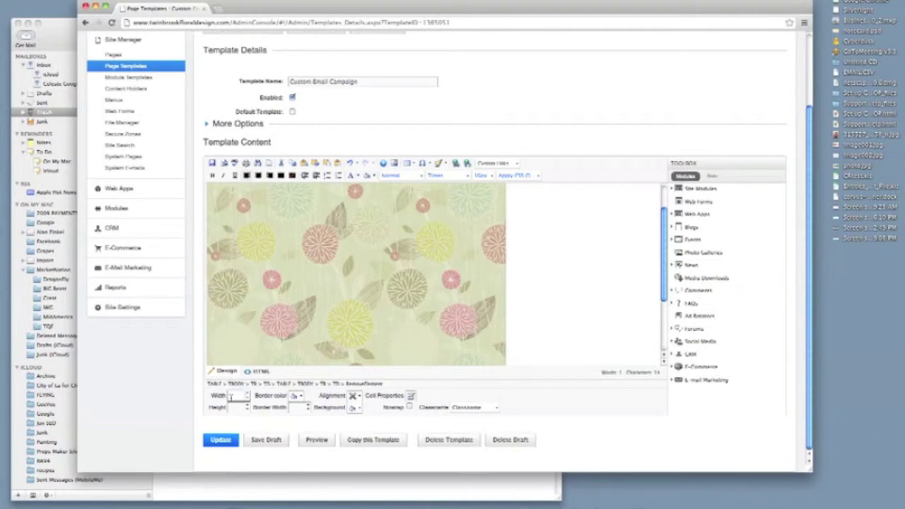
Step: Set the nested table cell's width to 625px
click(230, 397)
text(0)
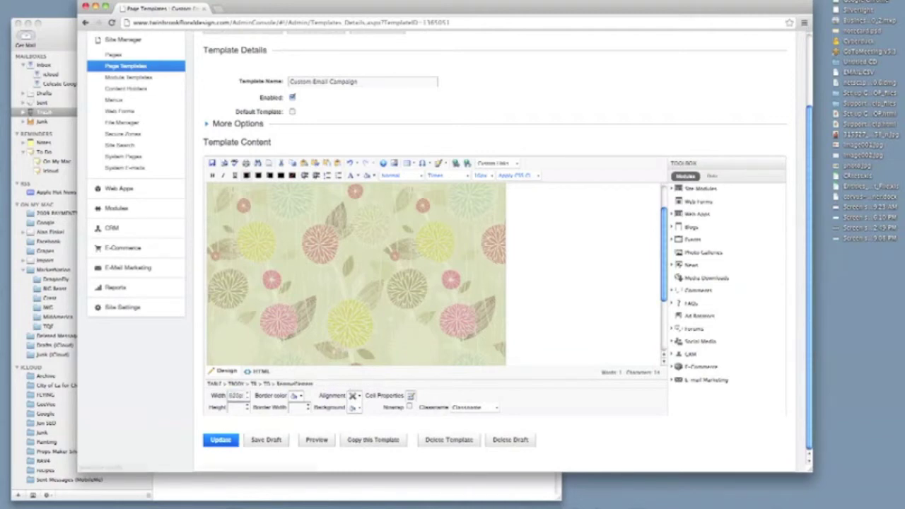
text(px)
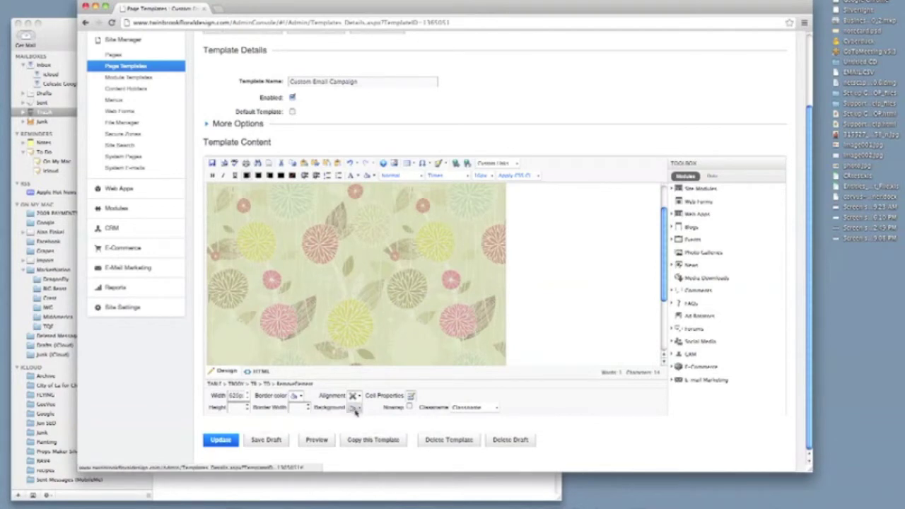
Step: Check the background image setting in the outer table's properties and close the Table Wizard
click(411, 397)
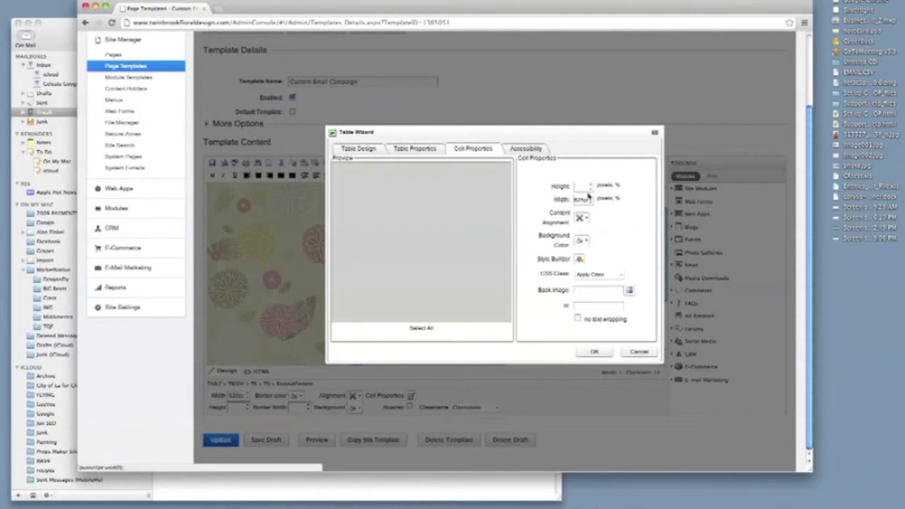
click(417, 150)
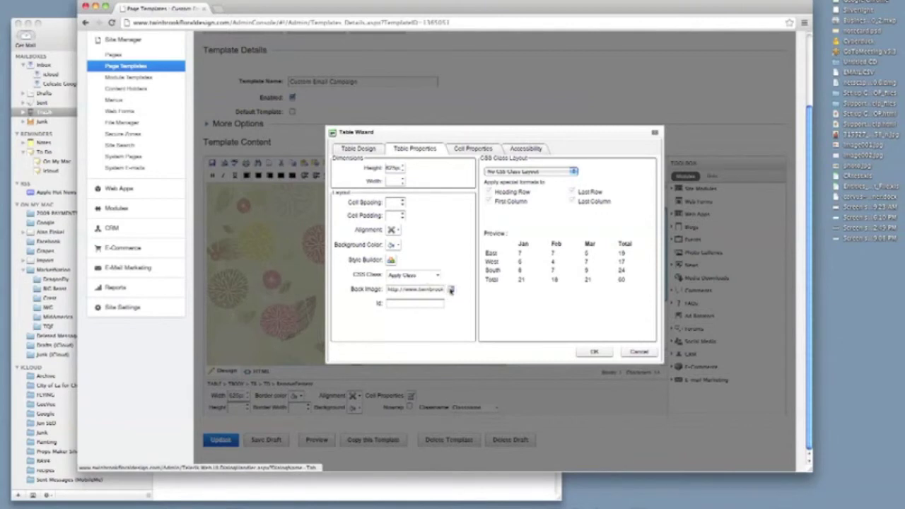
triple_click(418, 290)
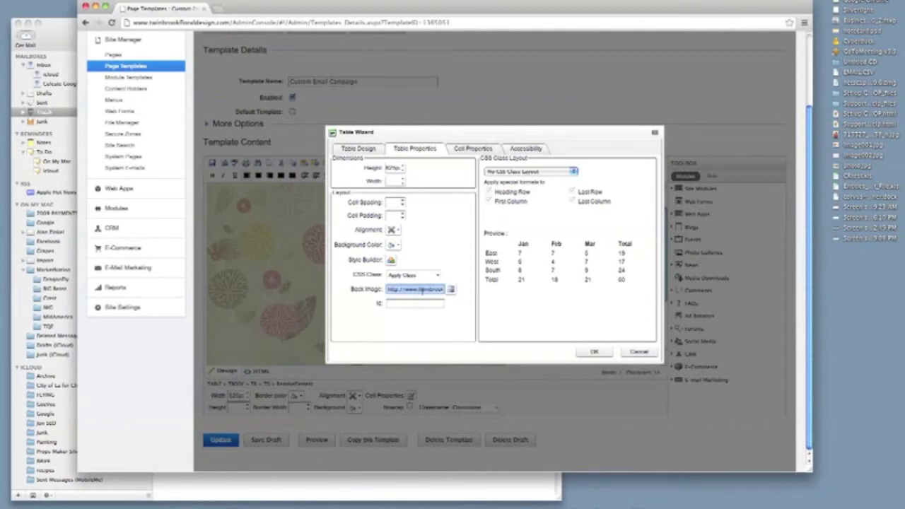
click(592, 350)
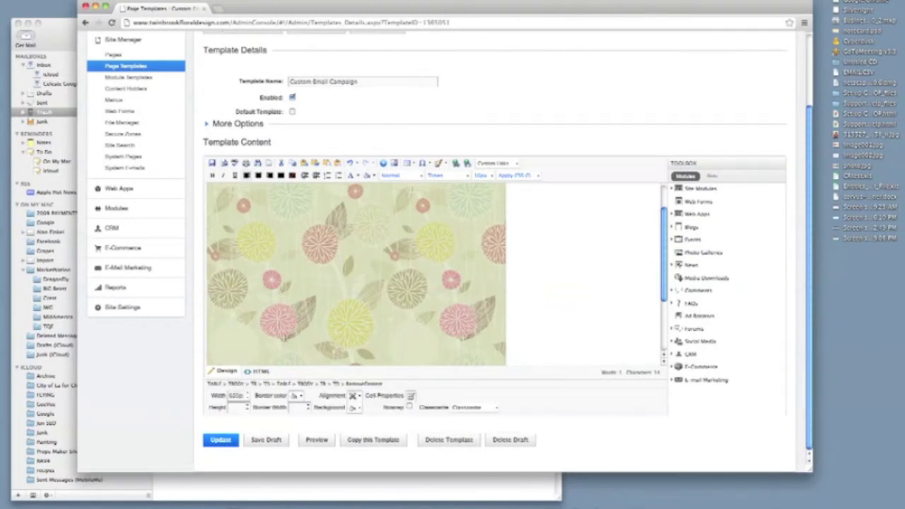
Step: Choose TBlogoheader.png from the EmailCampaigns/BG image folder as the nested cell's background image
triple_click(260, 287)
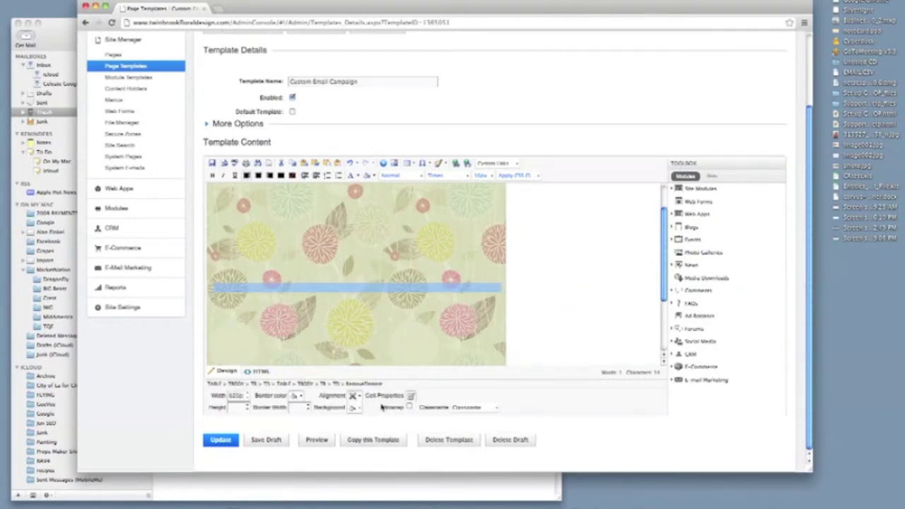
click(410, 396)
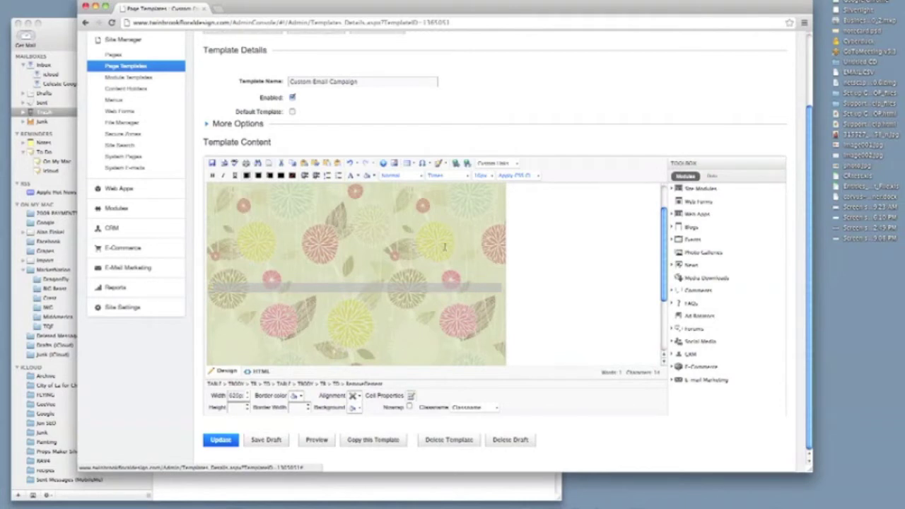
click(410, 395)
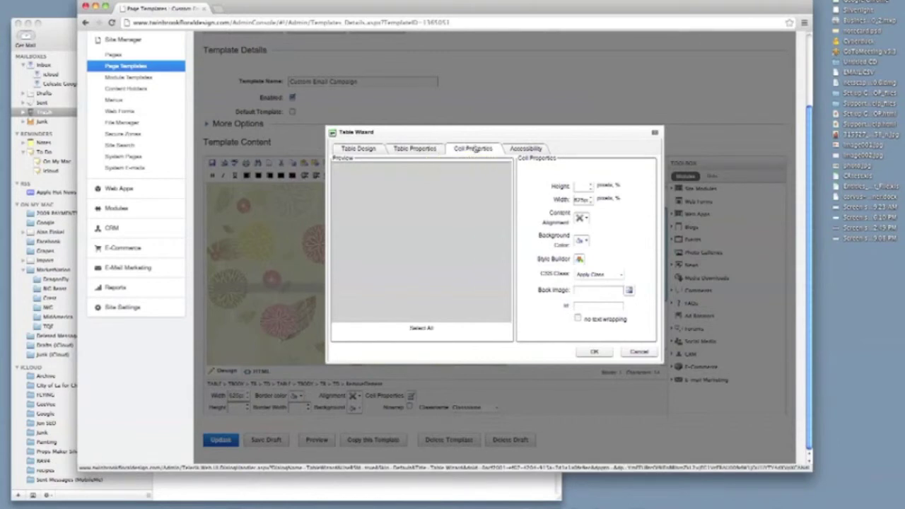
click(628, 291)
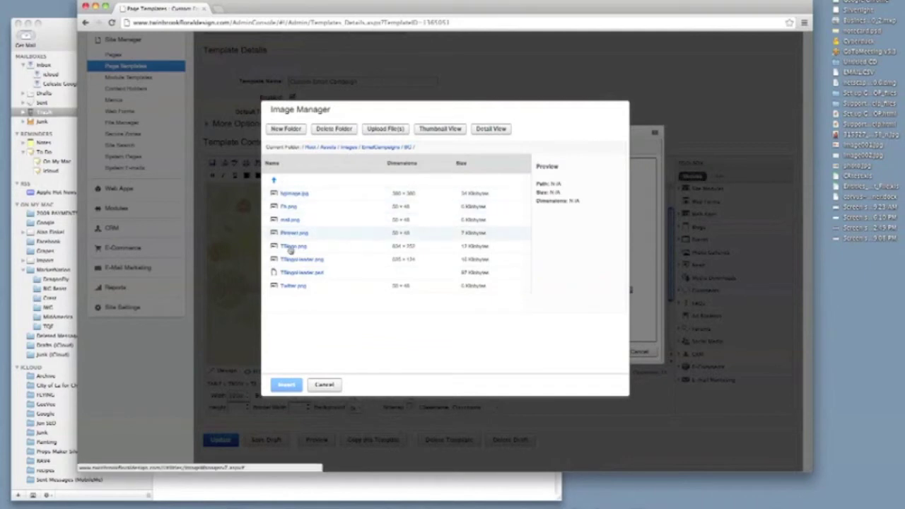
click(293, 259)
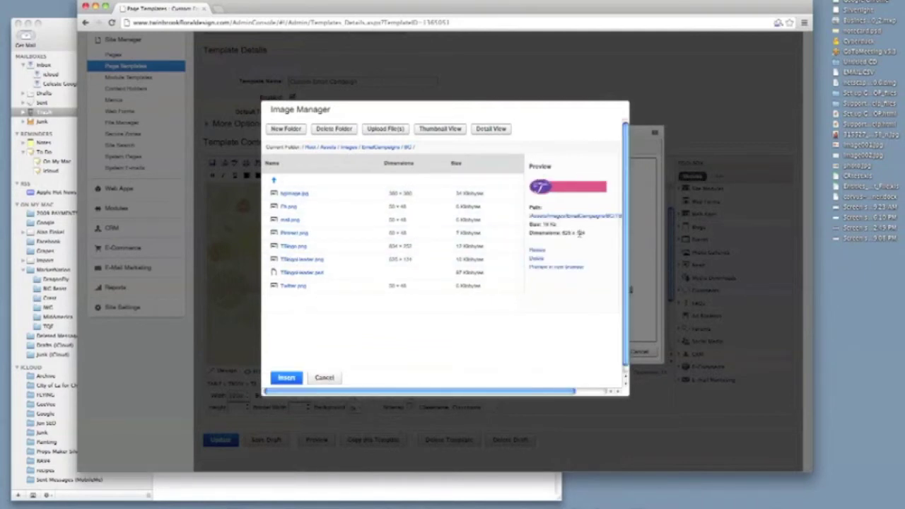
click(293, 379)
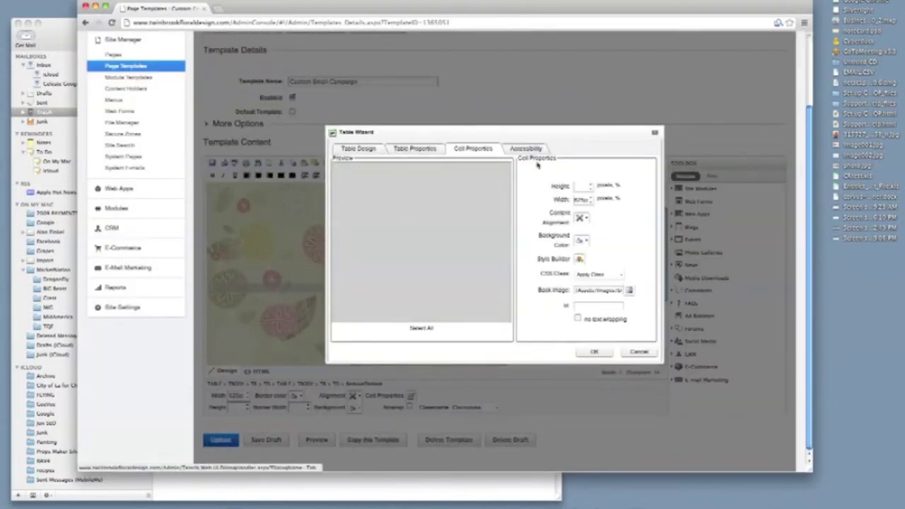
Step: Set the nested cell's height to 124, apply the cell properties, and save the template as a draft
click(581, 185)
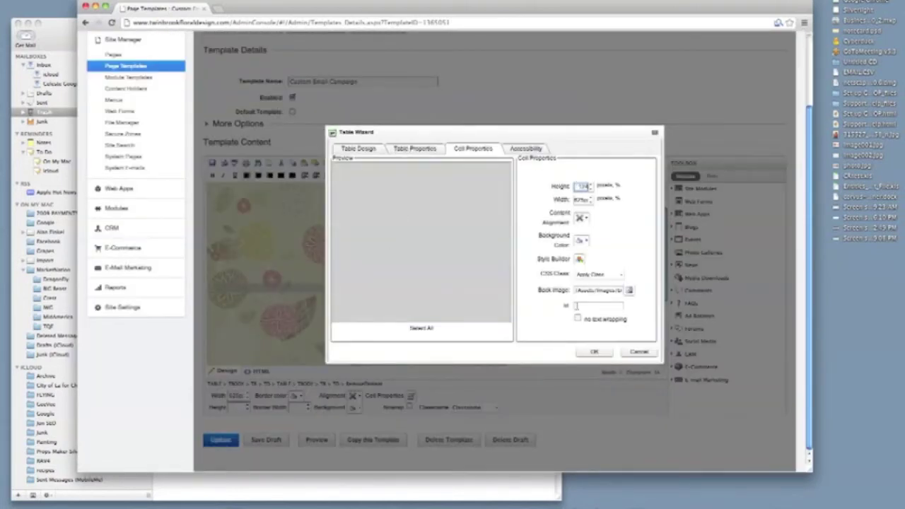
click(581, 349)
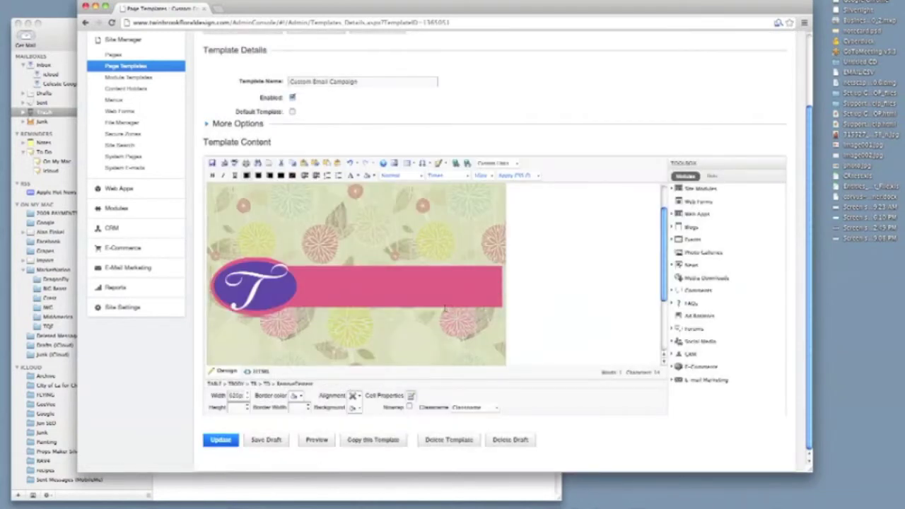
click(438, 308)
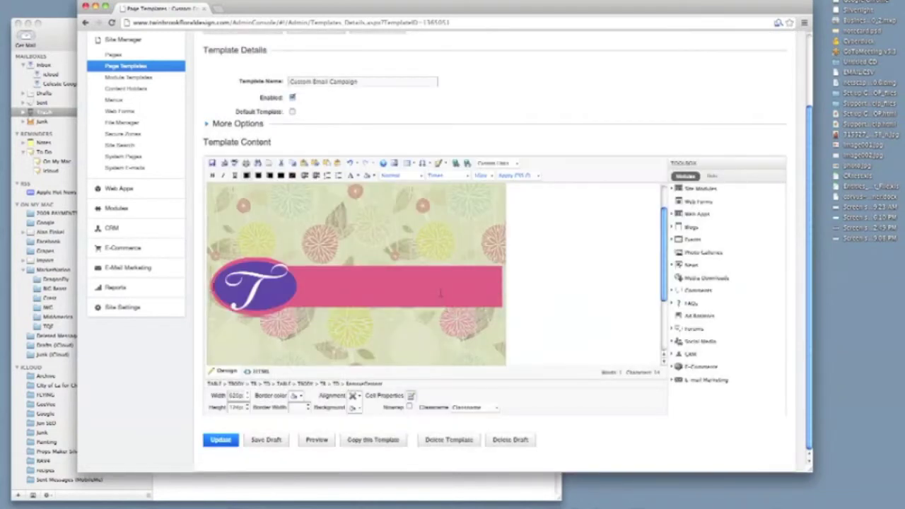
click(259, 440)
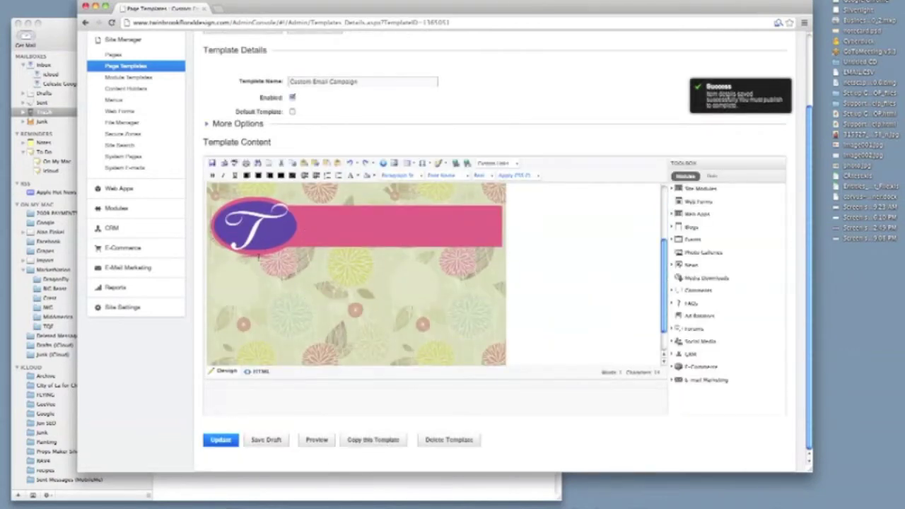
Step: Find the header cell's td line in the template's HTML source, then switch to Stickies and copy the background-repeat: no-repeat snippet
click(214, 226)
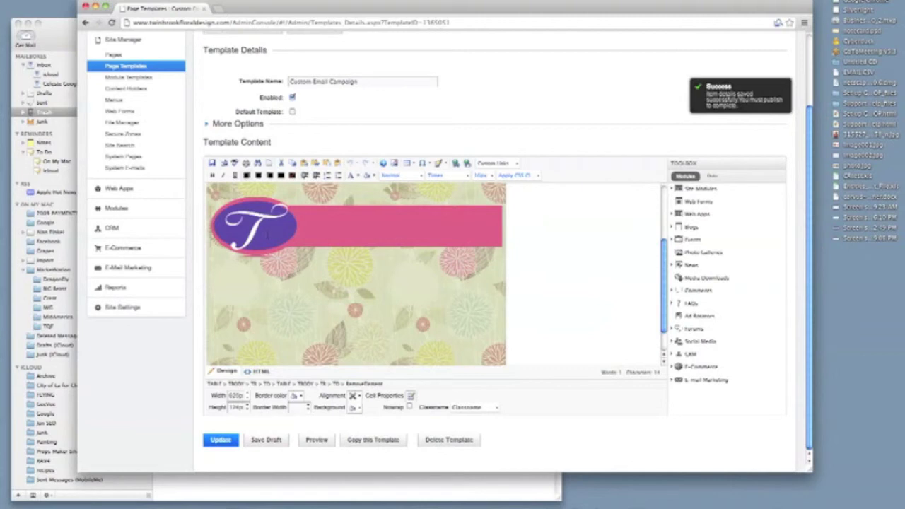
click(256, 371)
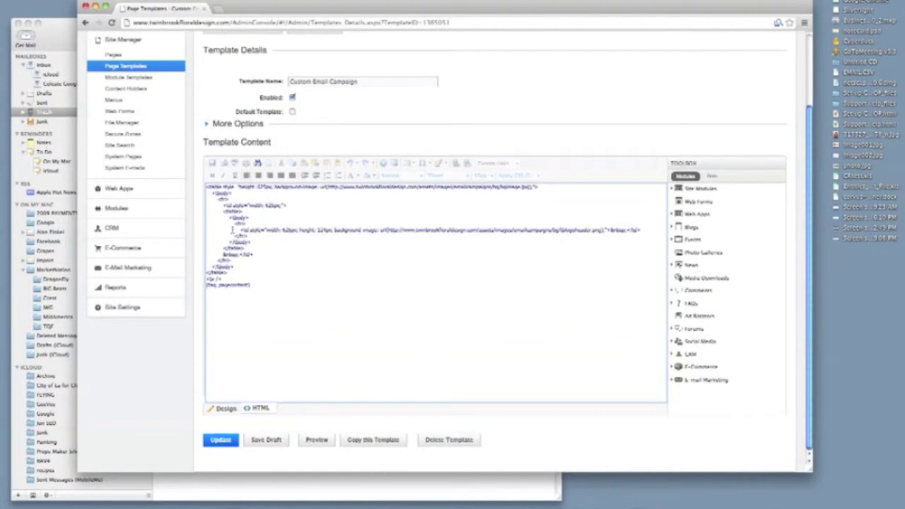
drag(232, 230, 654, 228)
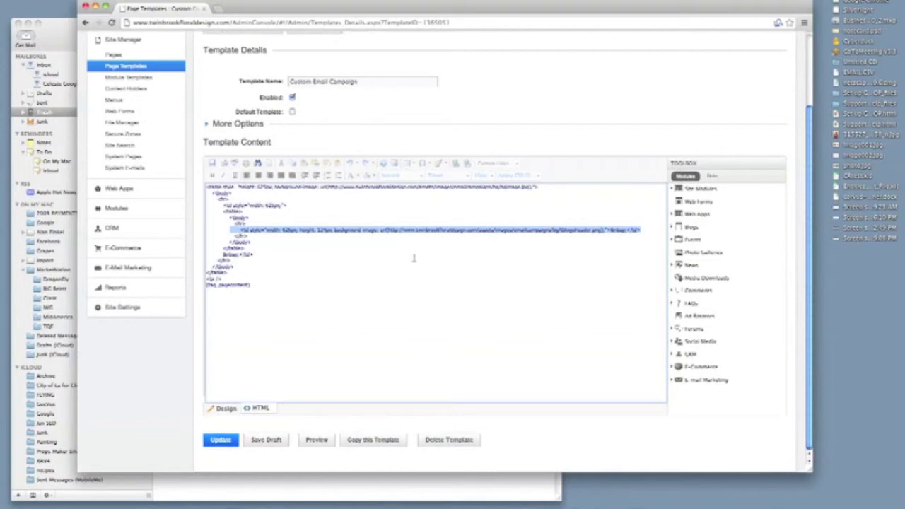
mouse_move(535, 503)
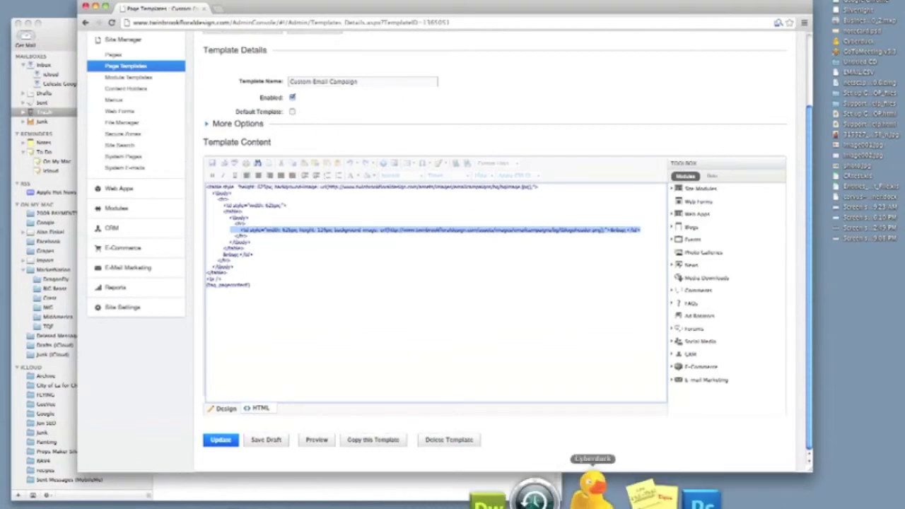
click(612, 495)
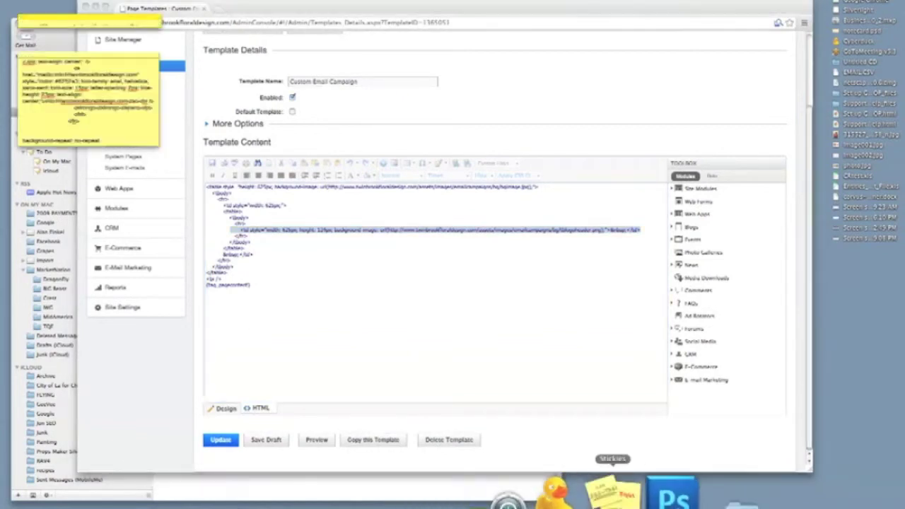
drag(110, 140, 22, 140)
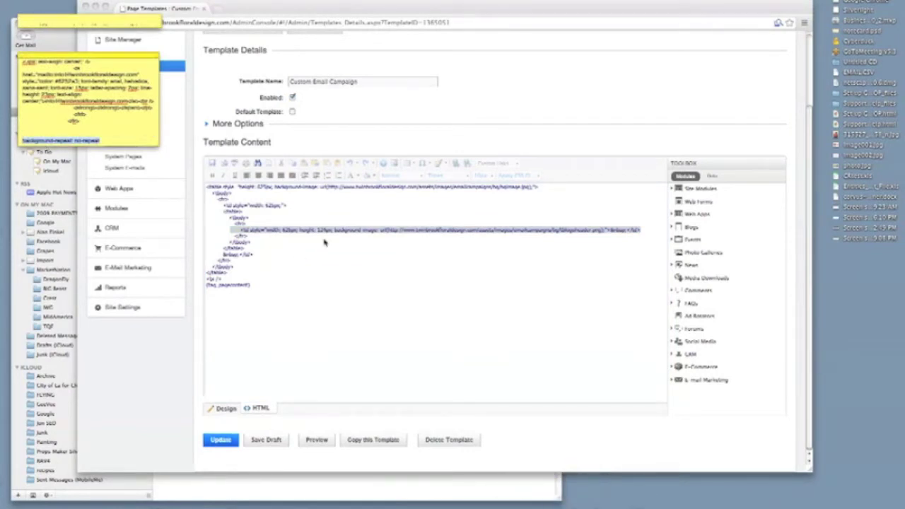
Step: Return to Chrome, add background-repeat: no-repeat to the header cell's td style, and save the template as a draft from Design view
key(super+Tab)
click(592, 230)
text(background-repeat: no-repeat;)
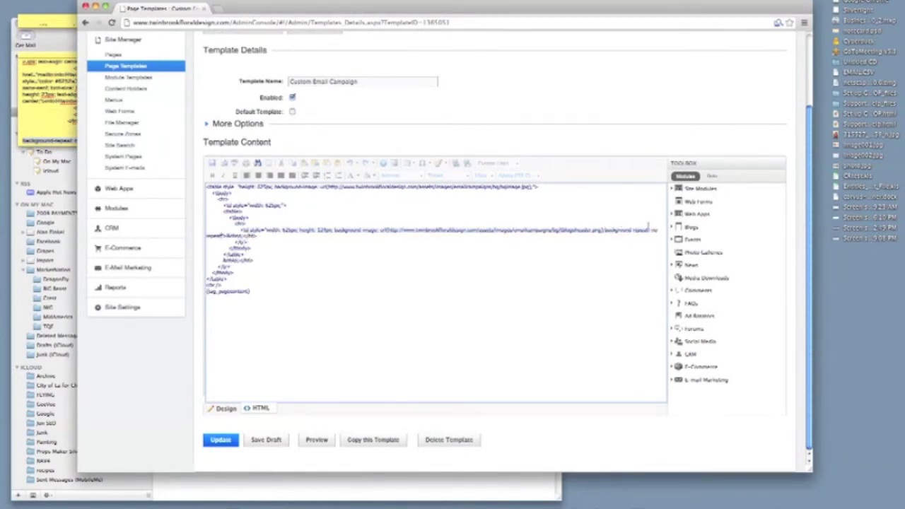
double_click(227, 236)
key(BackSpace)
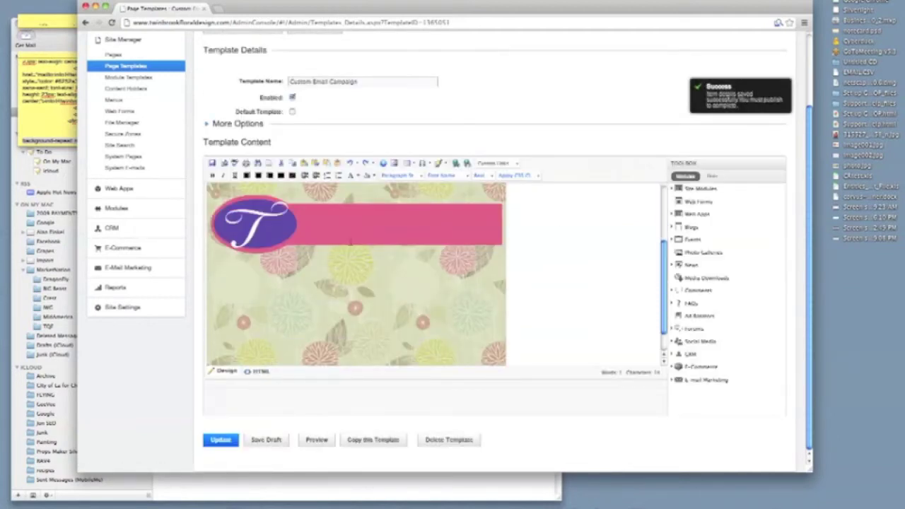
Step: Save the template draft again, preview the header's position over the floral background, and close the preview
scroll(378, 258, up, 3)
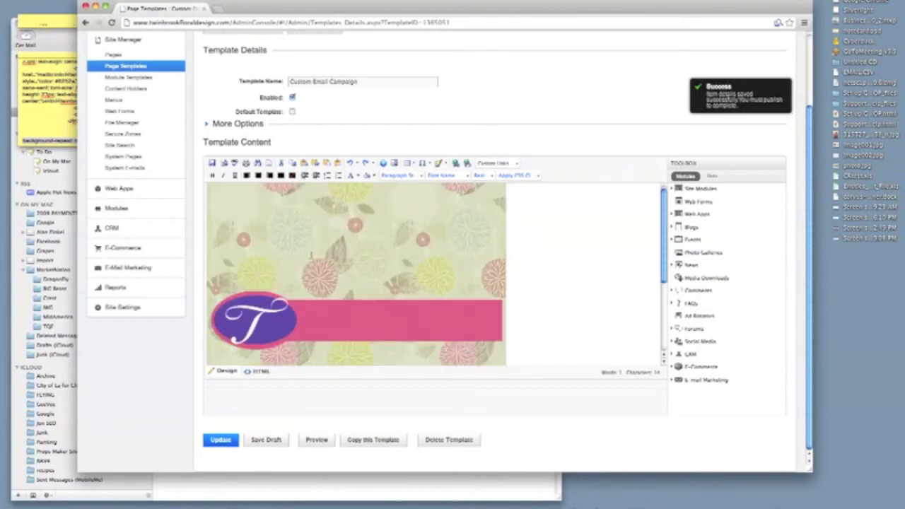
click(297, 291)
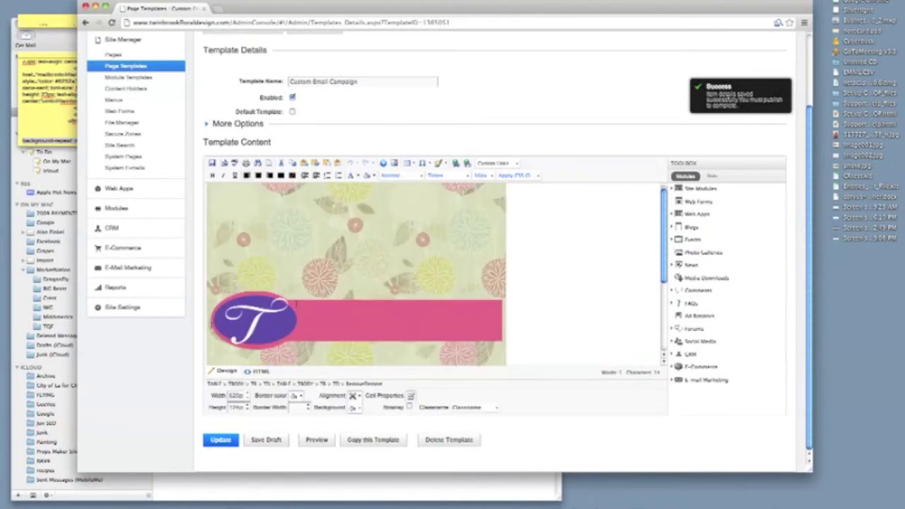
click(266, 442)
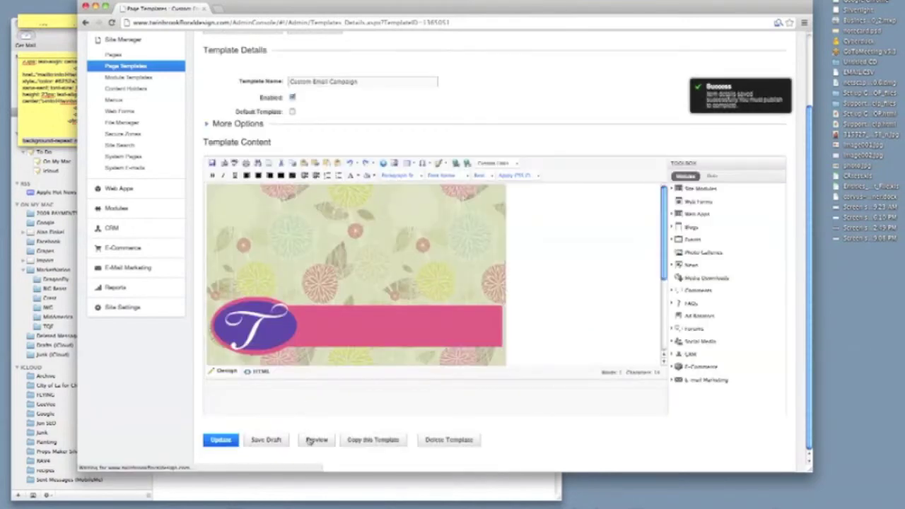
click(315, 440)
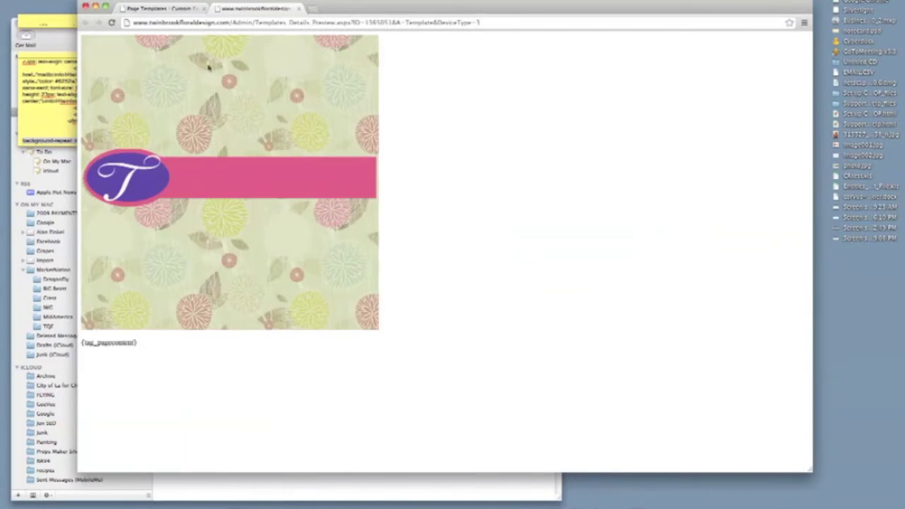
click(297, 9)
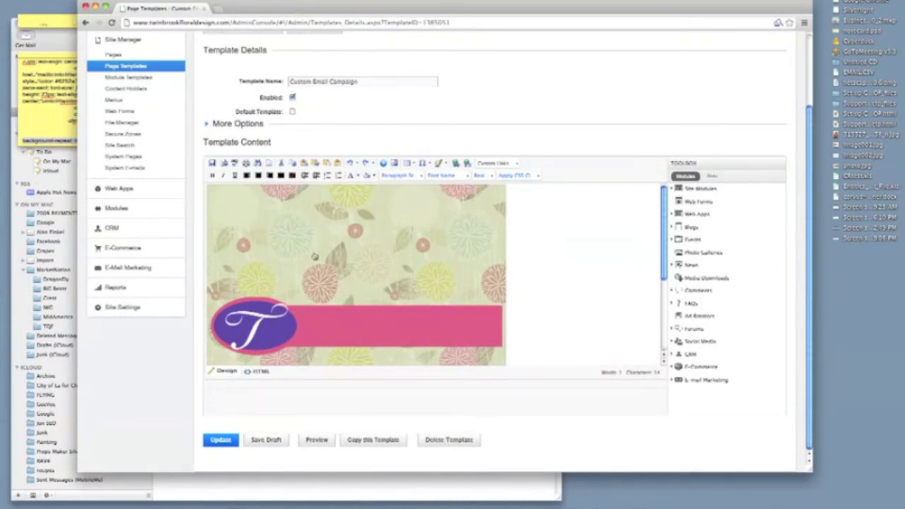
Step: Set the alignment of the nested cell containing the logo header to top center
click(271, 265)
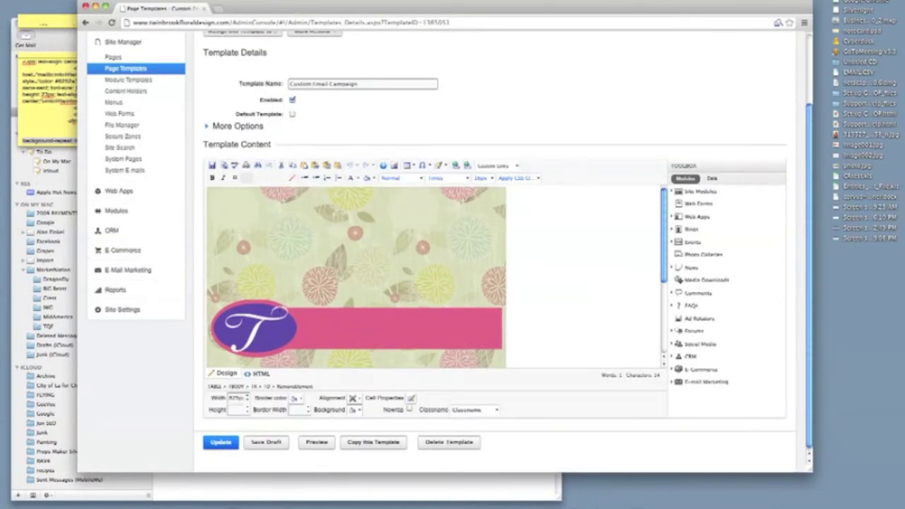
click(272, 329)
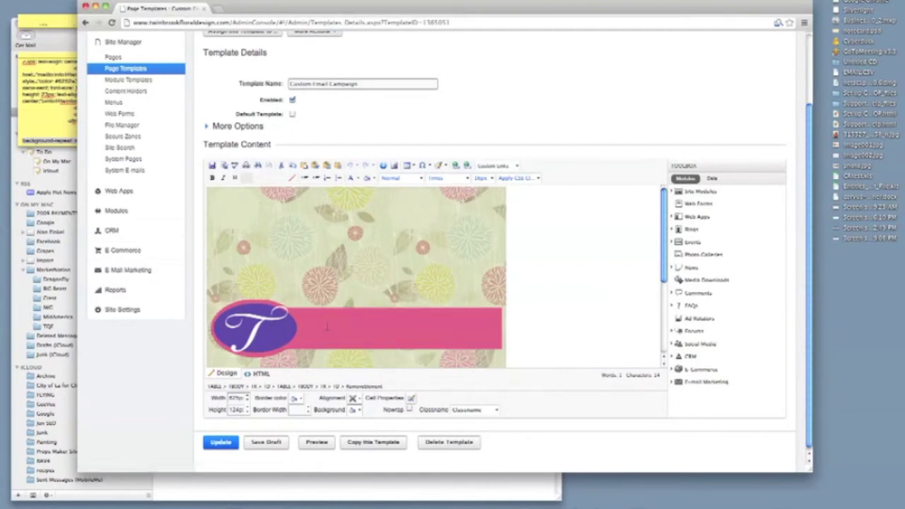
click(234, 400)
click(360, 399)
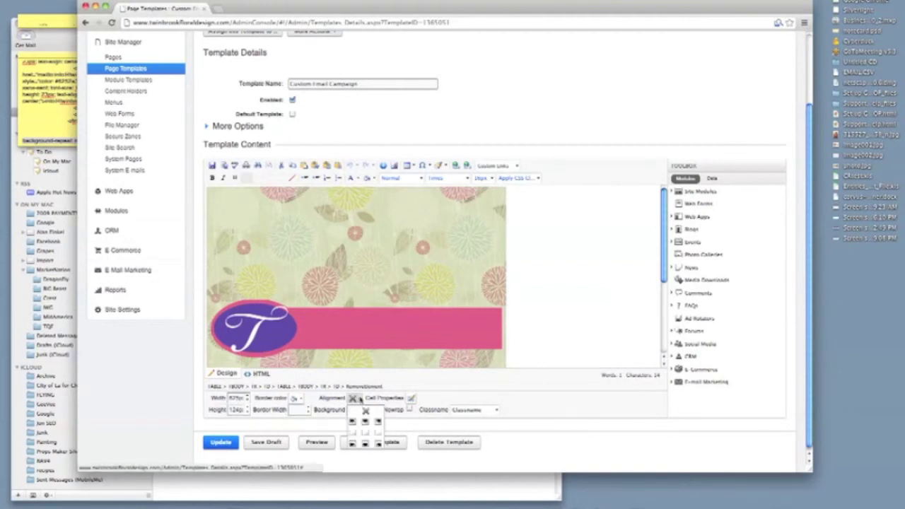
click(365, 422)
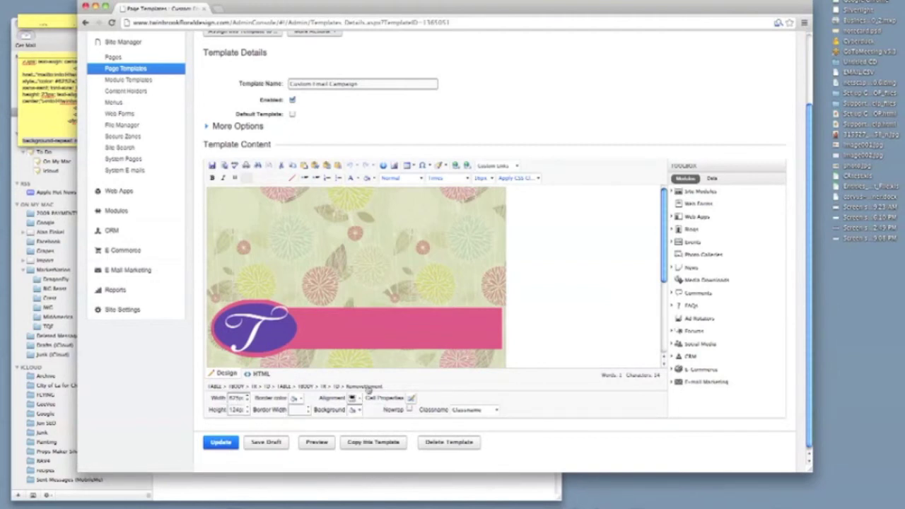
click(360, 400)
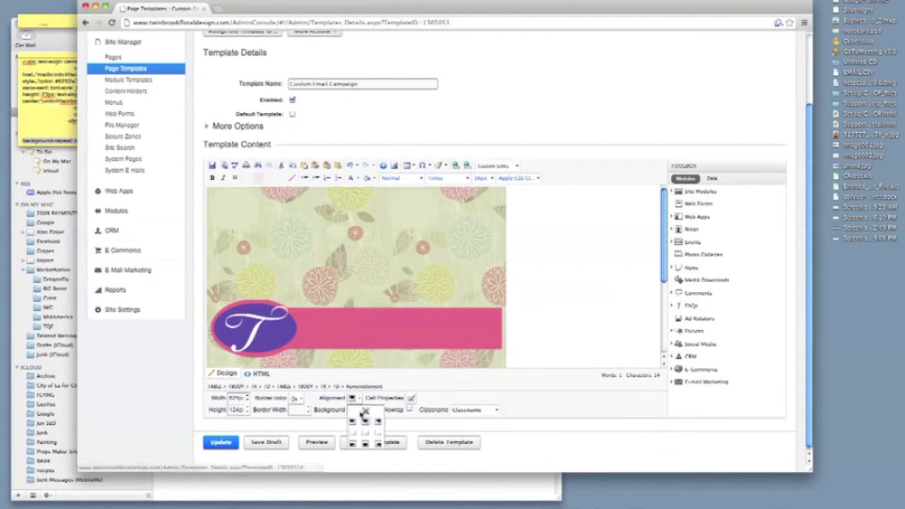
click(365, 422)
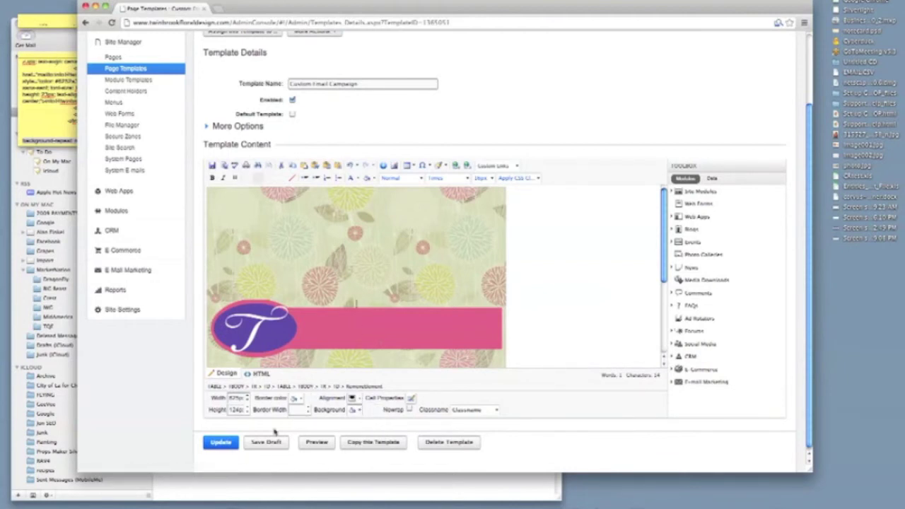
Step: Save the nested cell's alignment change as a draft, check the logo header's position in the preview, and close the preview
click(269, 441)
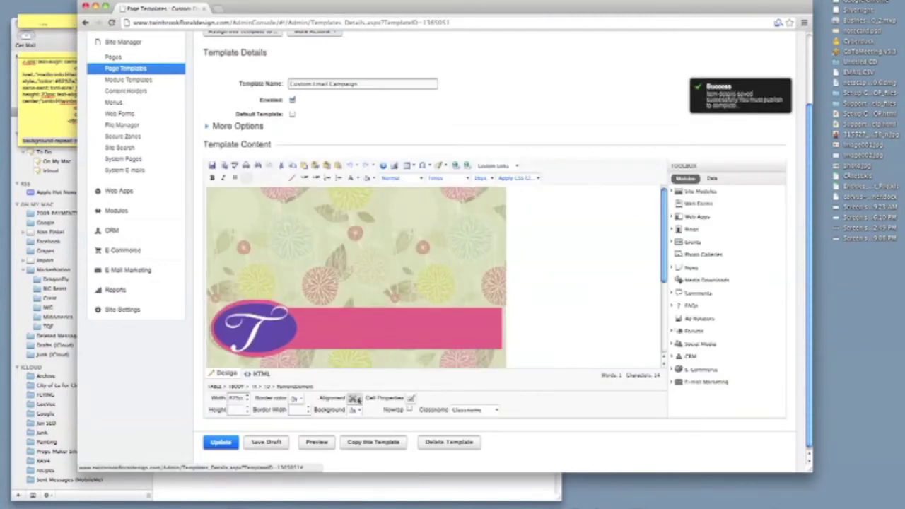
click(313, 442)
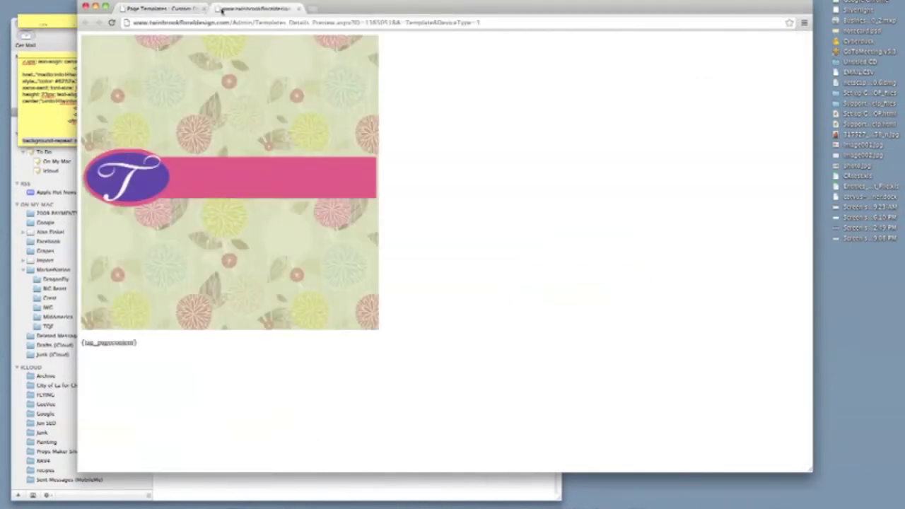
click(299, 9)
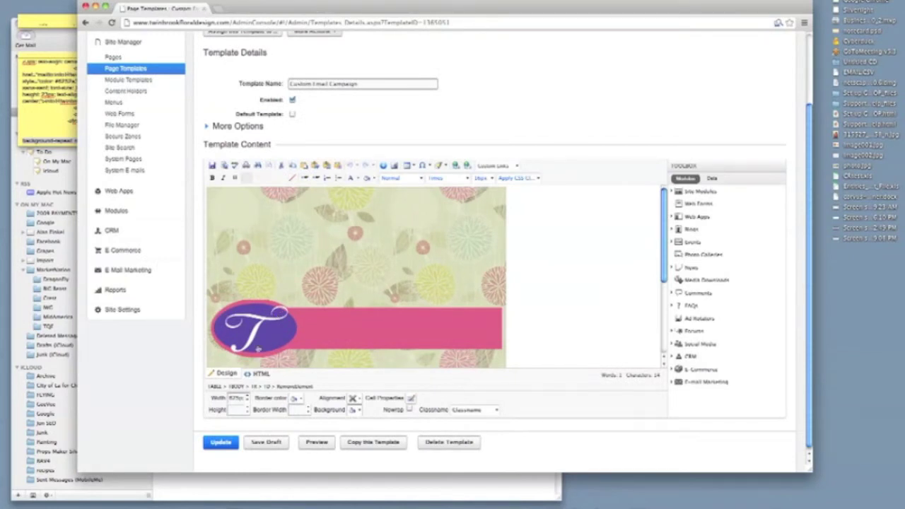
Step: Select the outer floral background cell that holds the header table and set its content alignment to the top
click(276, 332)
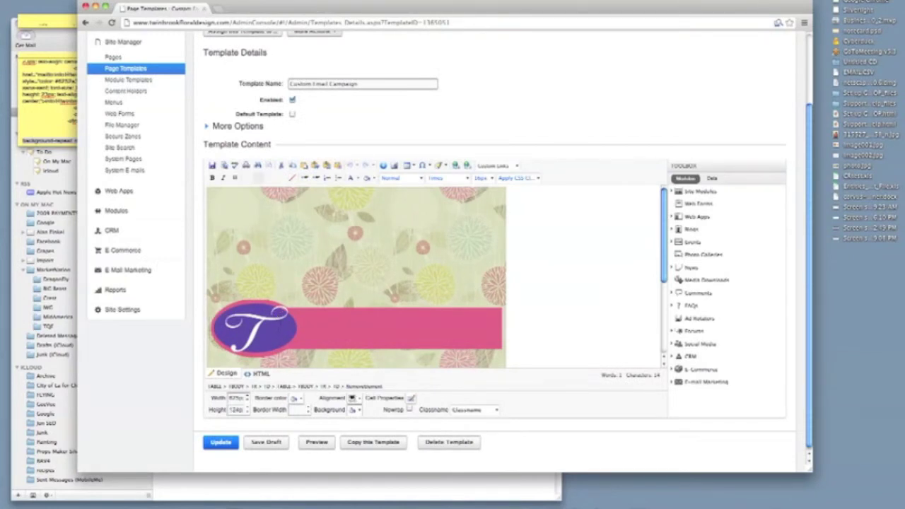
click(279, 247)
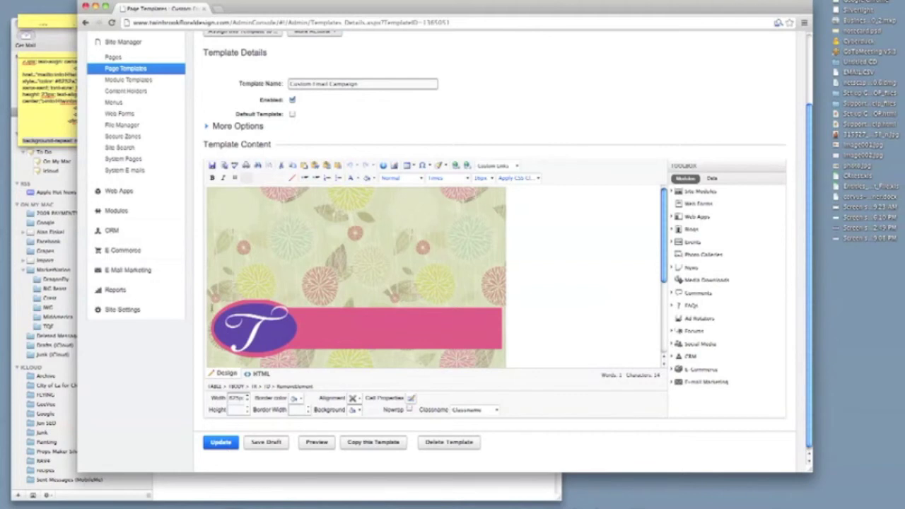
click(356, 310)
click(213, 315)
click(360, 400)
click(361, 425)
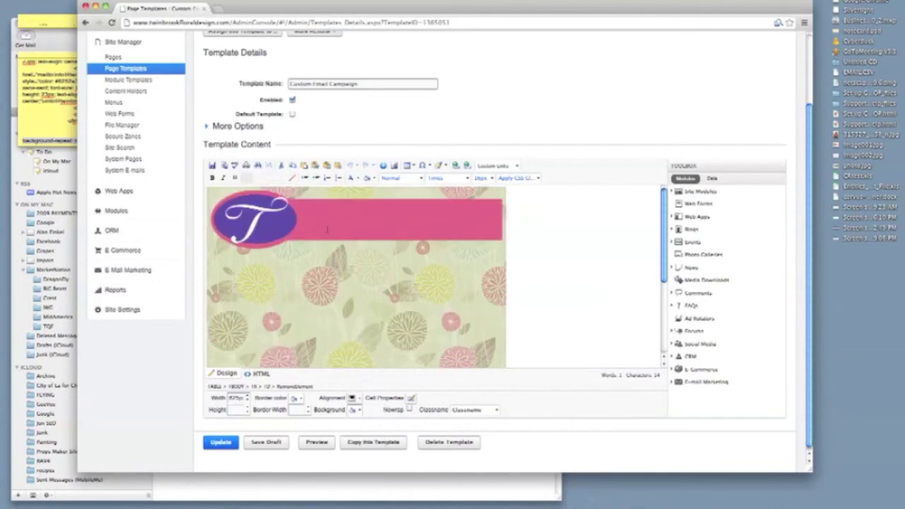
Step: Inspect the nested and outer cells, preview the realigned header over the floral background, and close the preview
click(356, 194)
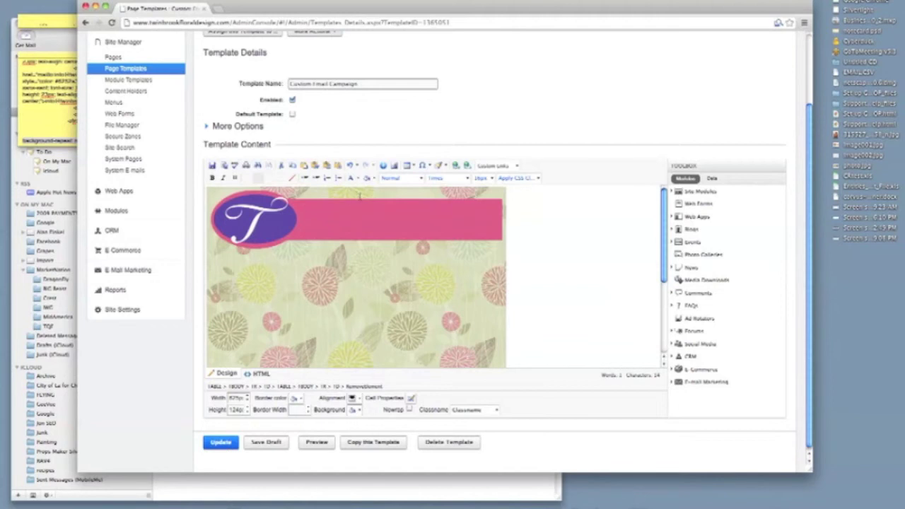
click(209, 220)
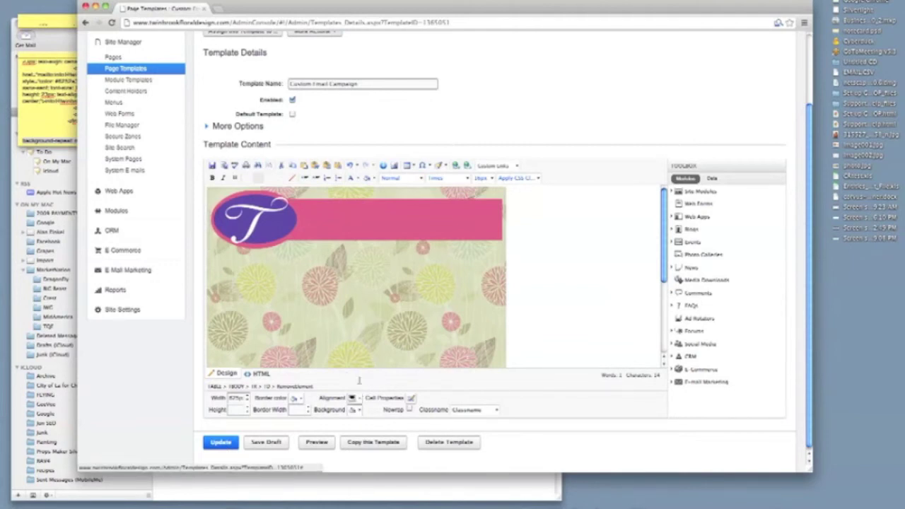
click(322, 444)
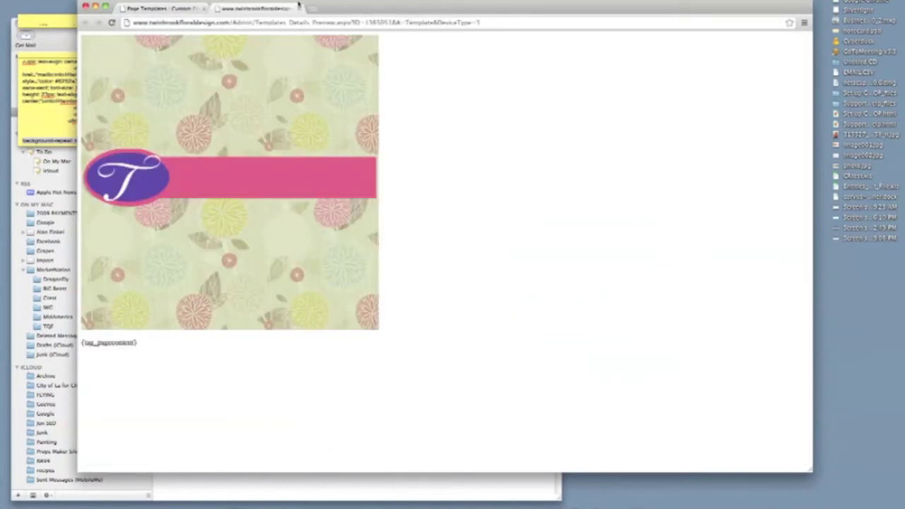
click(298, 8)
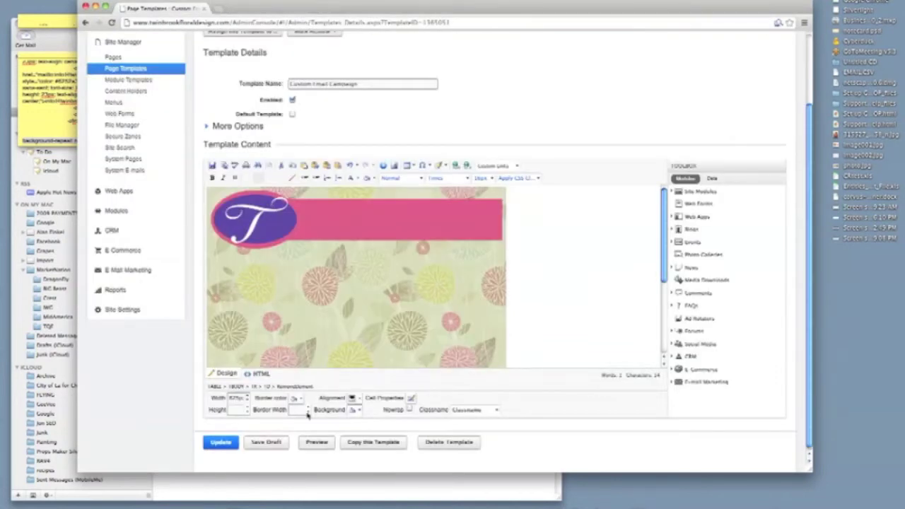
Step: Save the template as a draft and clear Chrome's browsing history and cache for the past week
click(272, 441)
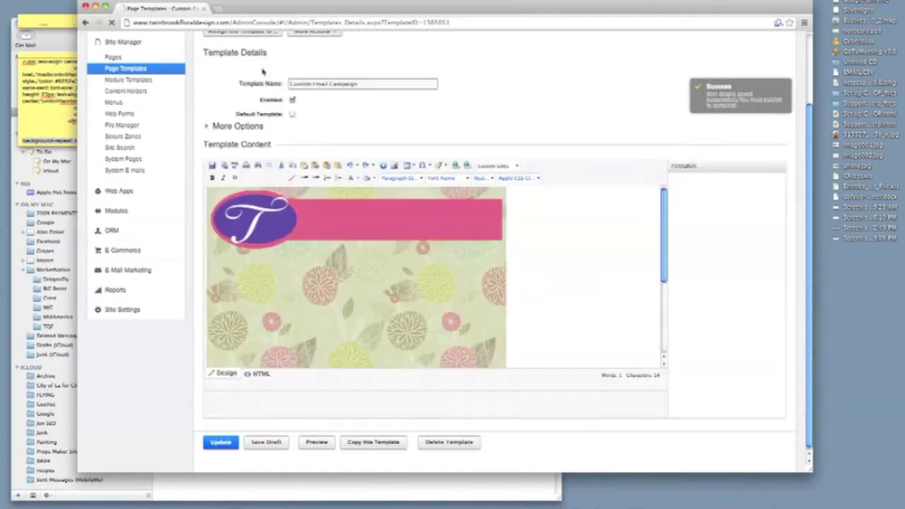
click(71, 0)
mouse_move(42, 0)
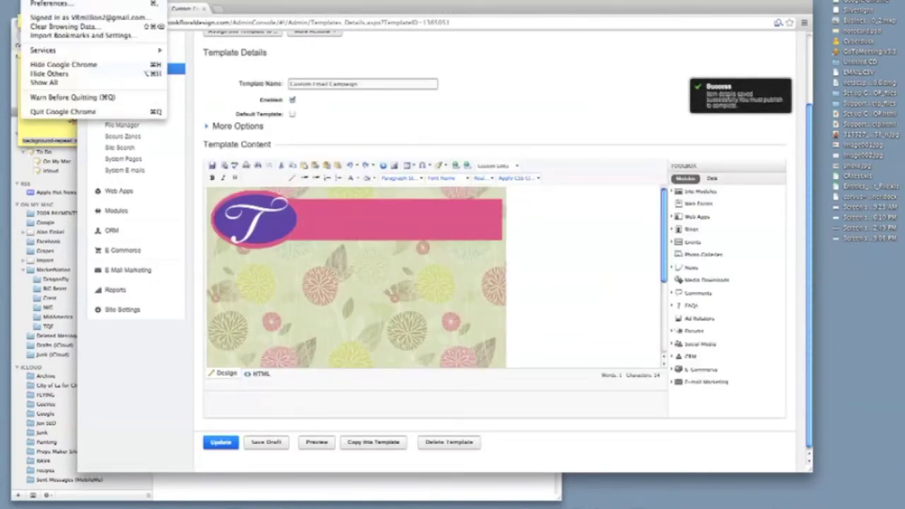
click(57, 27)
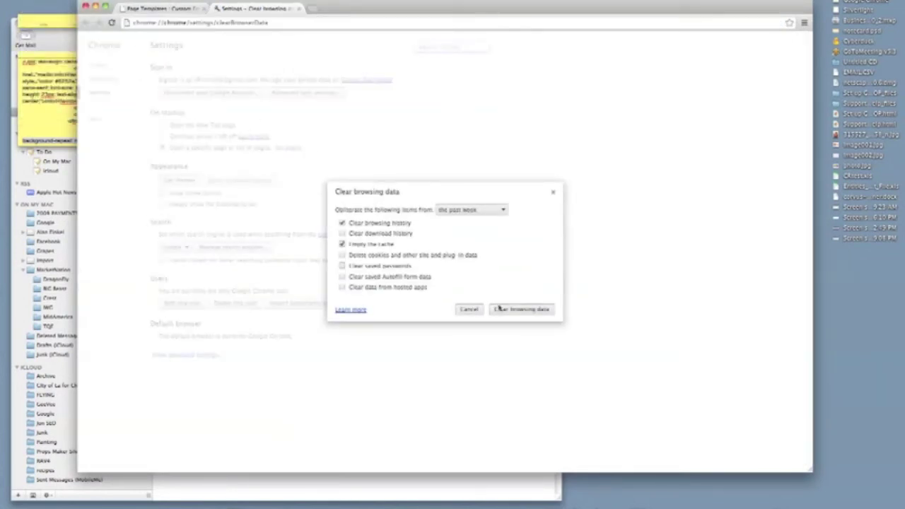
click(501, 309)
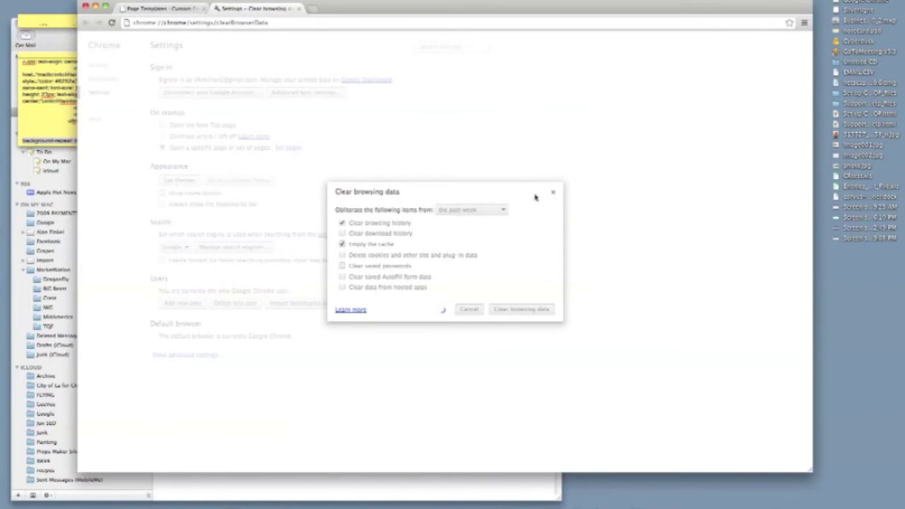
click(299, 8)
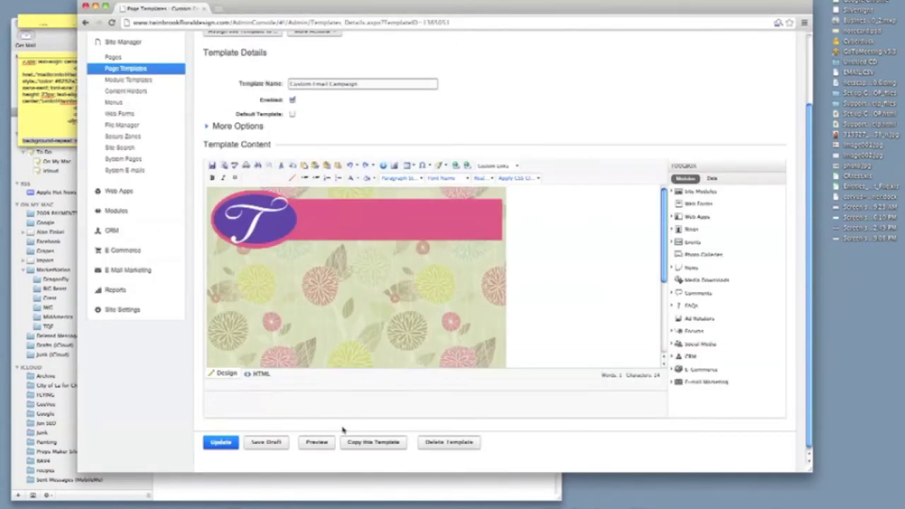
Step: Preview the saved template again with the cache cleared, check the header's placement, and close the preview
click(318, 442)
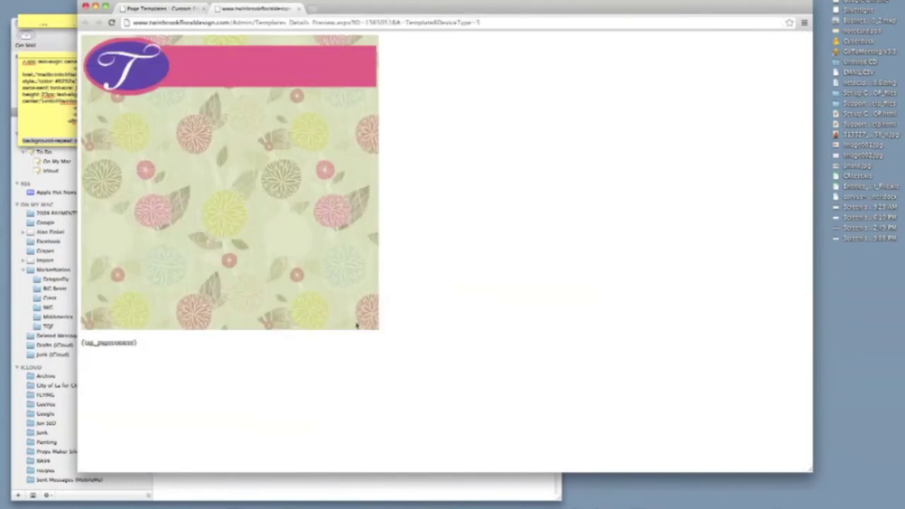
click(299, 8)
scroll(450, 251, up, 2)
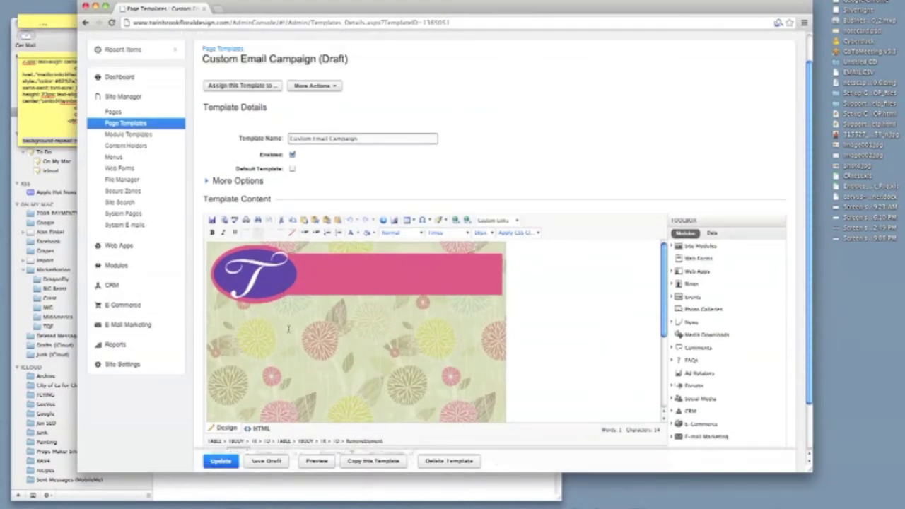
Step: Set the cell padding of the outer floral background table to 20 in its table properties
click(299, 307)
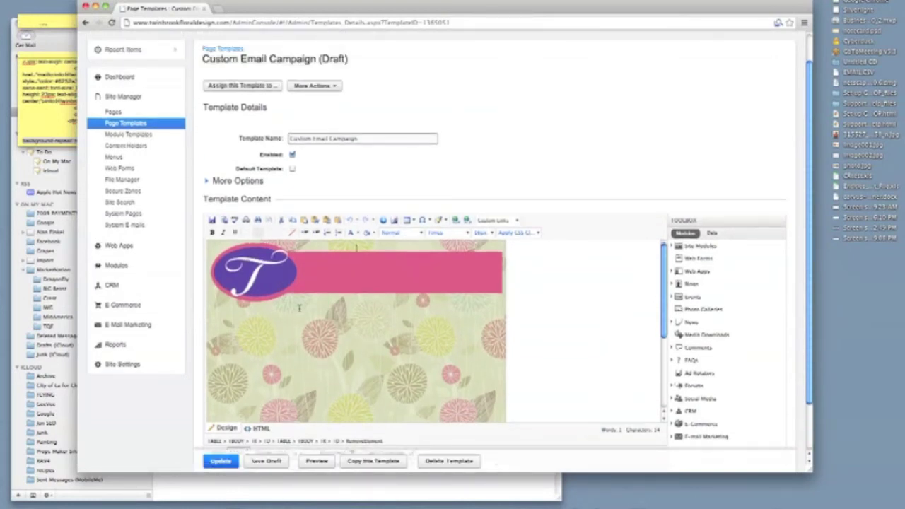
click(215, 251)
scroll(550, 216, down, 2)
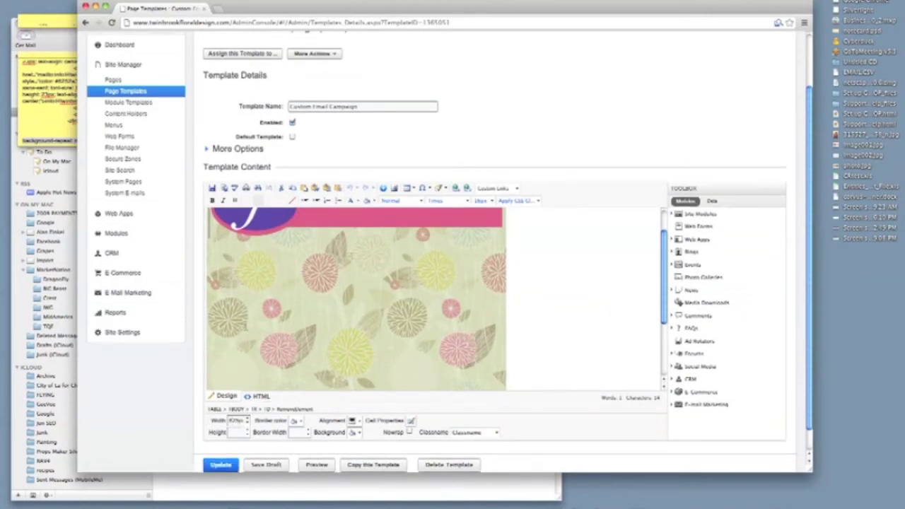
scroll(475, 273, up, 2)
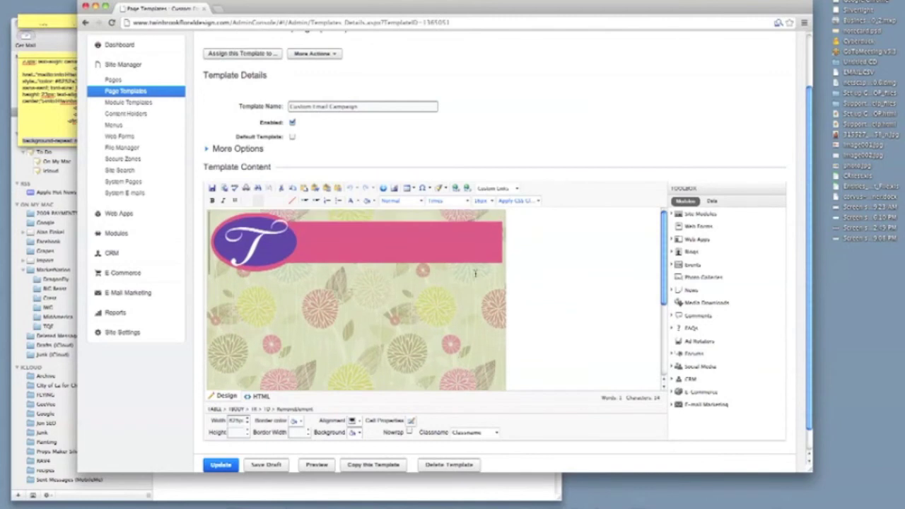
click(475, 273)
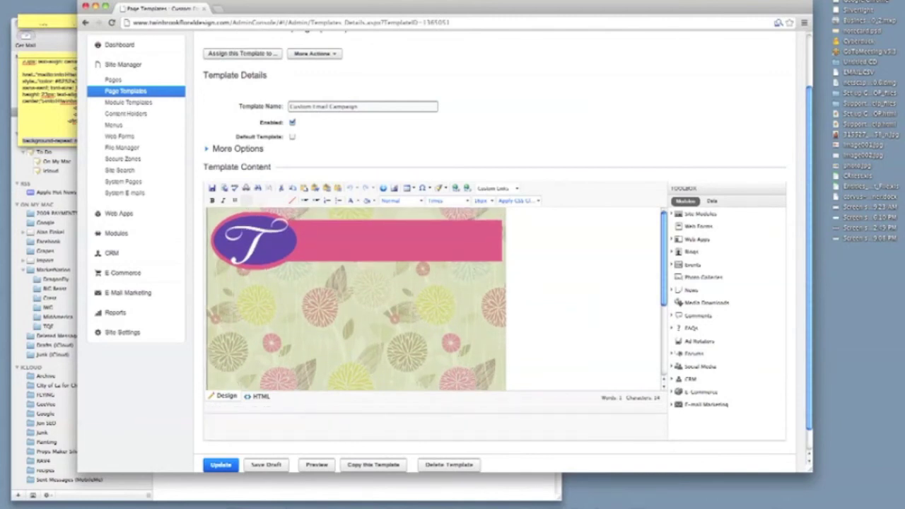
click(209, 240)
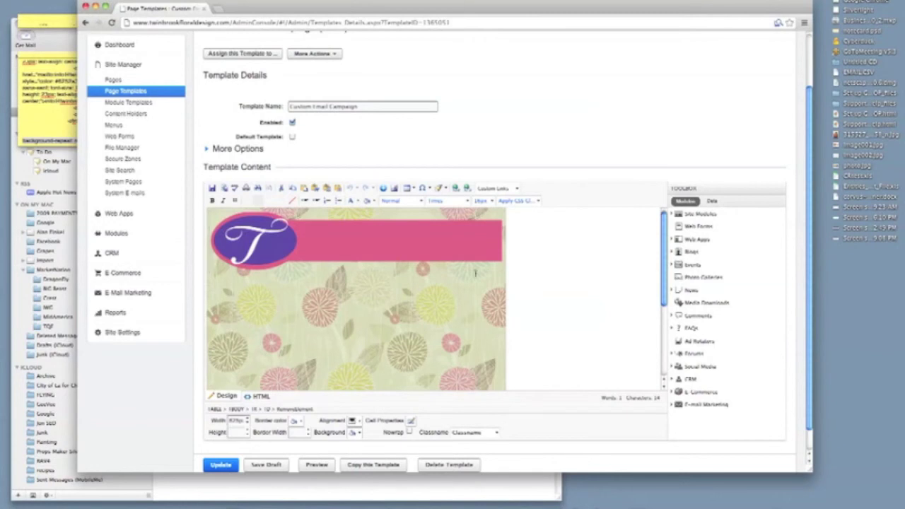
click(411, 422)
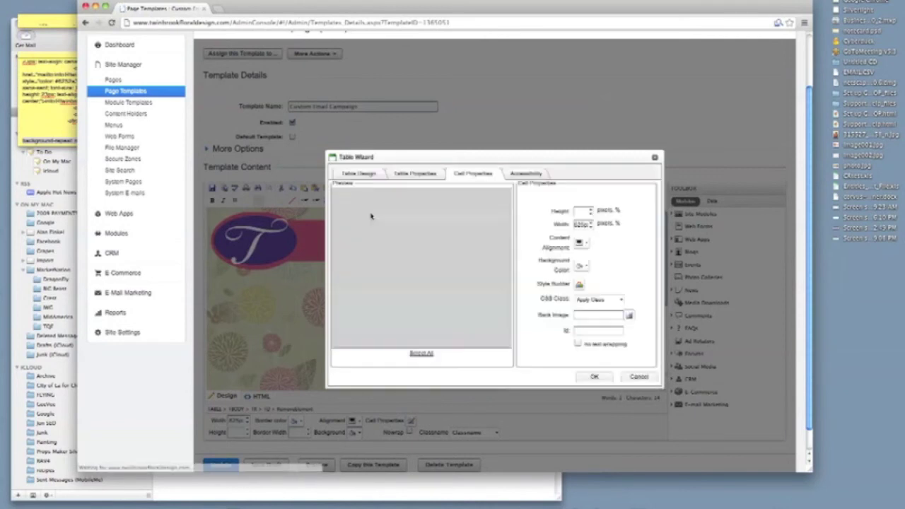
click(408, 173)
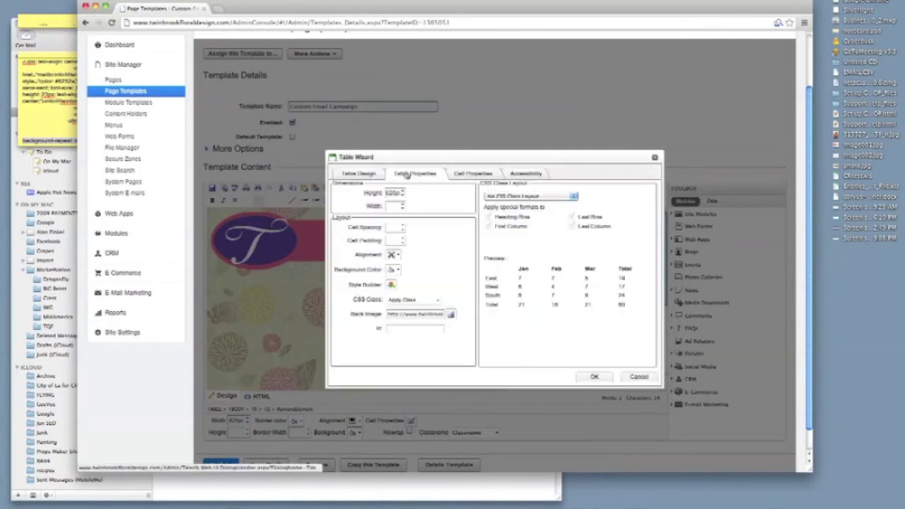
click(388, 239)
click(594, 376)
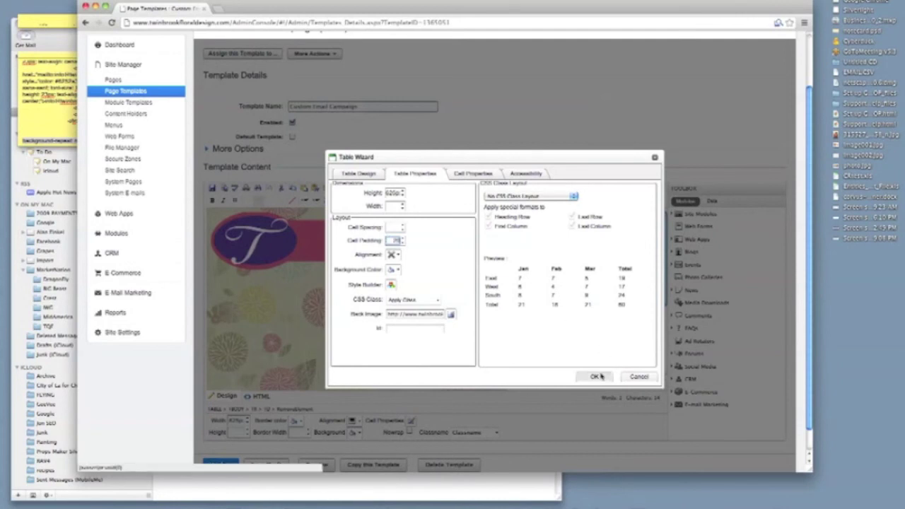
Step: Save the padded table as a draft, check the spacing around the header in the preview, close it, and save the draft again
scroll(299, 357, down, 1)
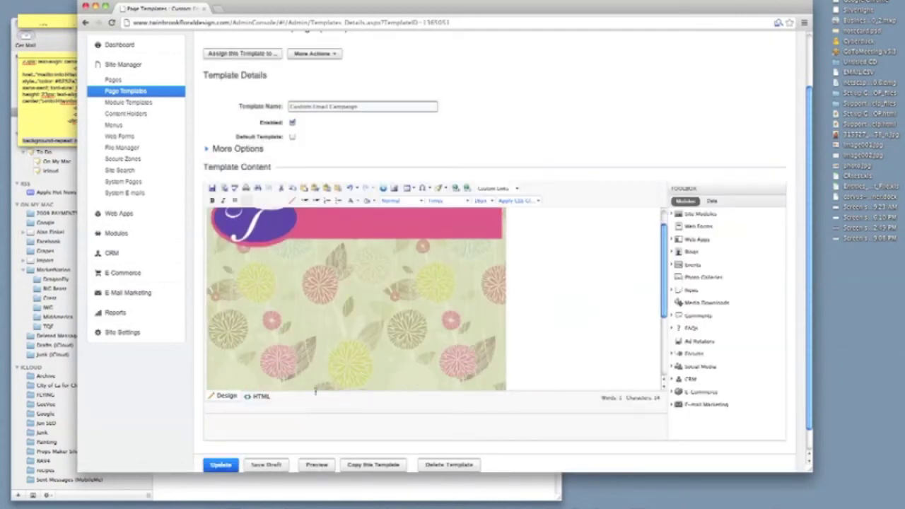
click(273, 463)
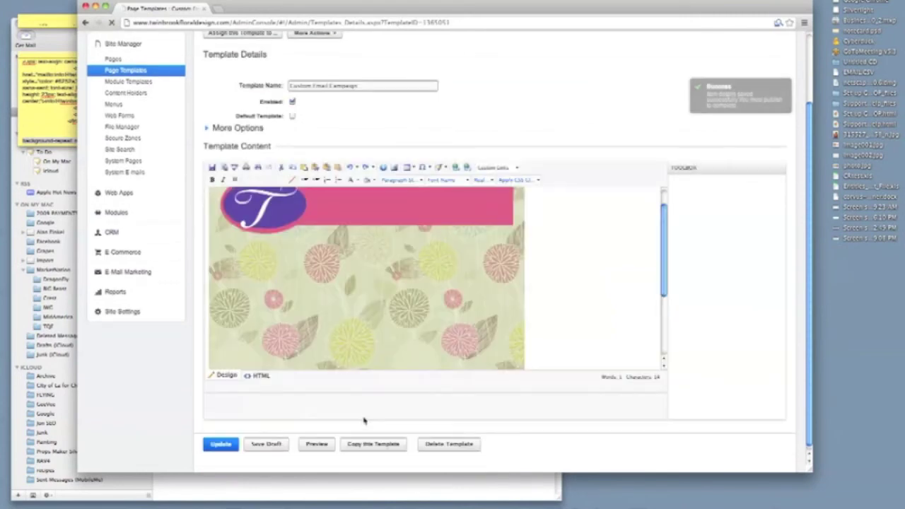
click(317, 443)
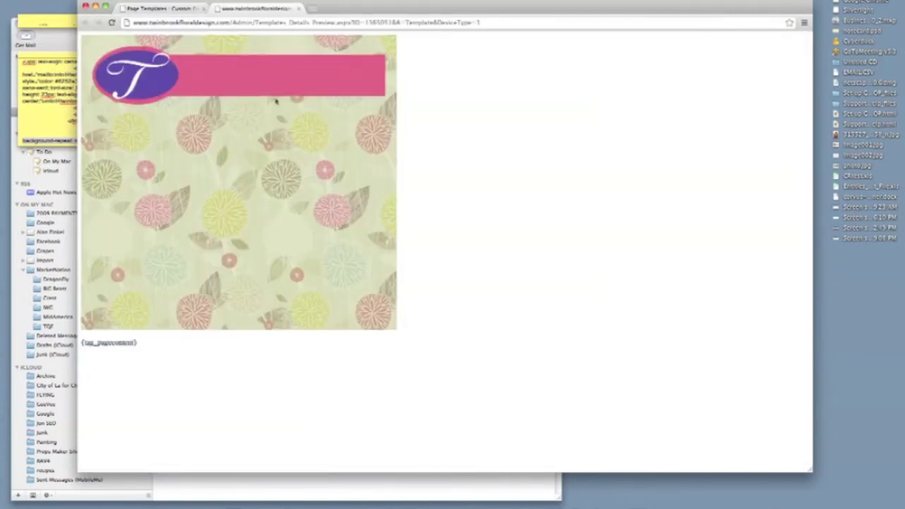
click(298, 8)
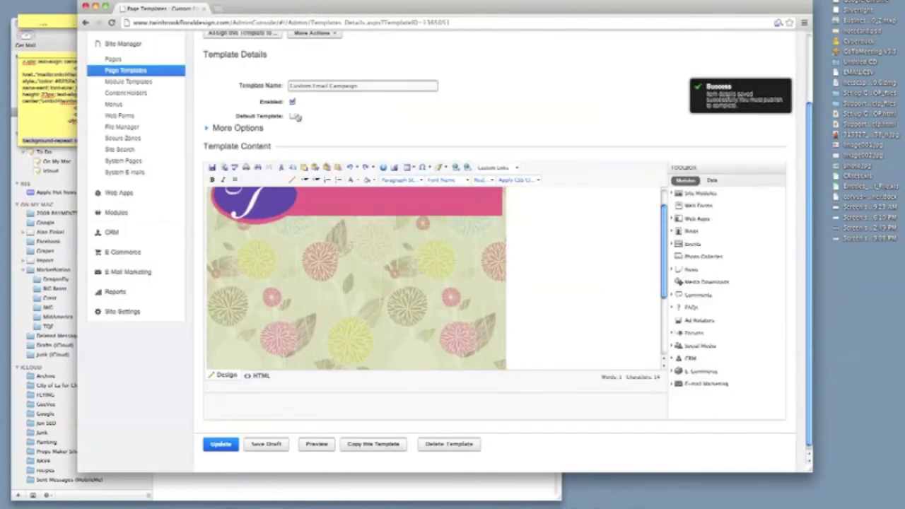
click(267, 444)
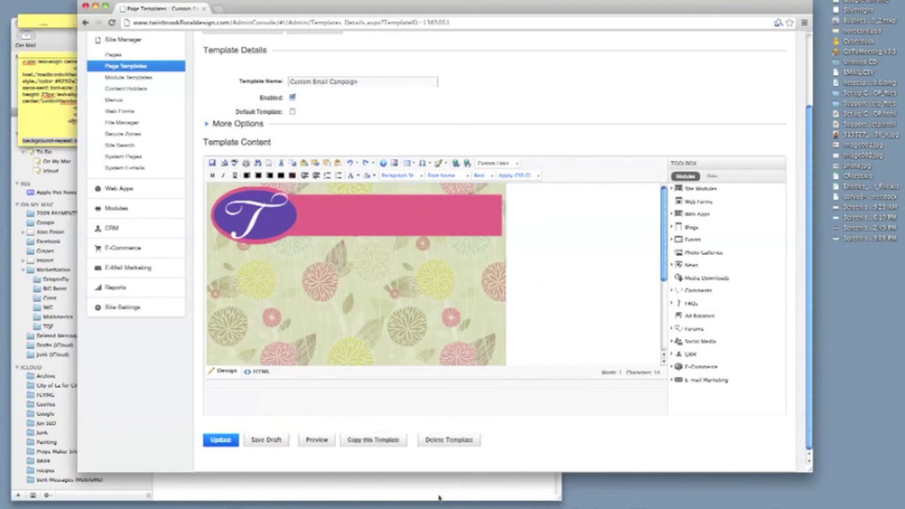
mouse_move(427, 495)
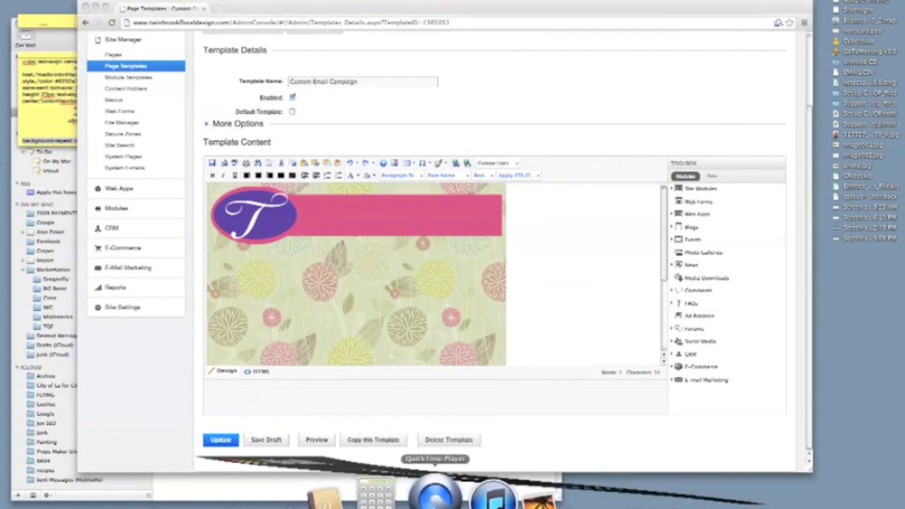
click(425, 495)
click(244, 469)
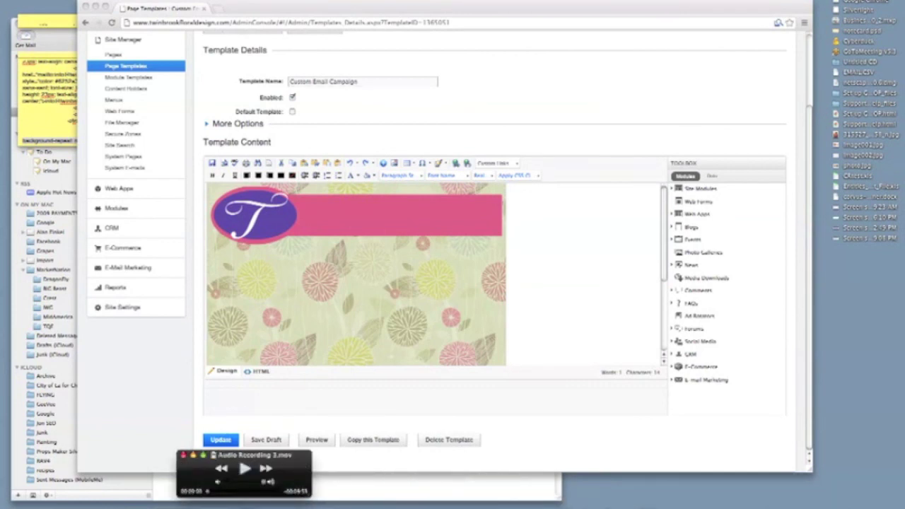